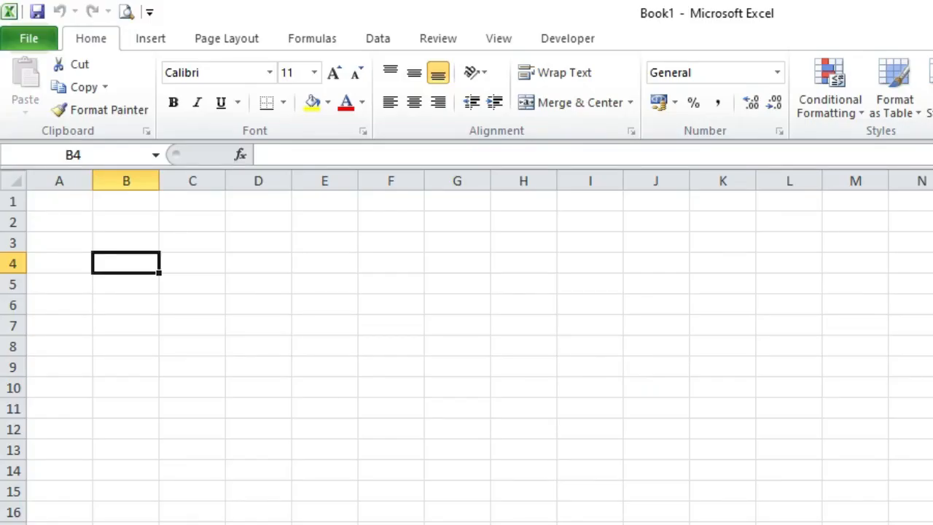
- Enter the title DAFTAR NAMA SISWA in cell A1
left_click(78, 219)
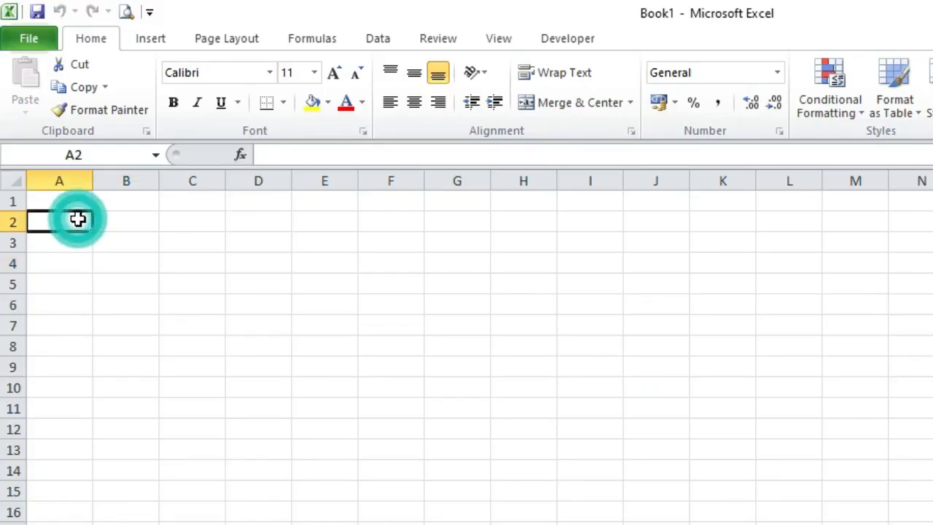
left_click(69, 202)
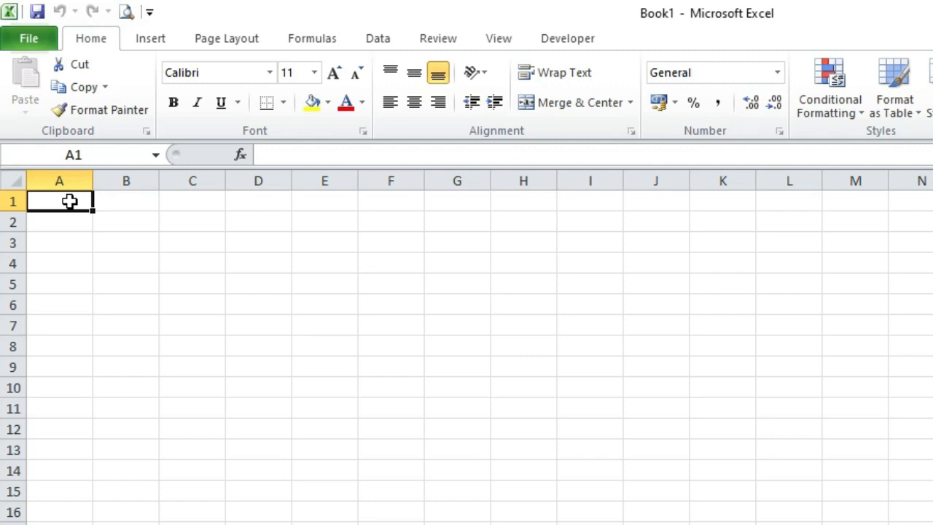
type("DAT")
key("BackSpace")
type("FTAR")
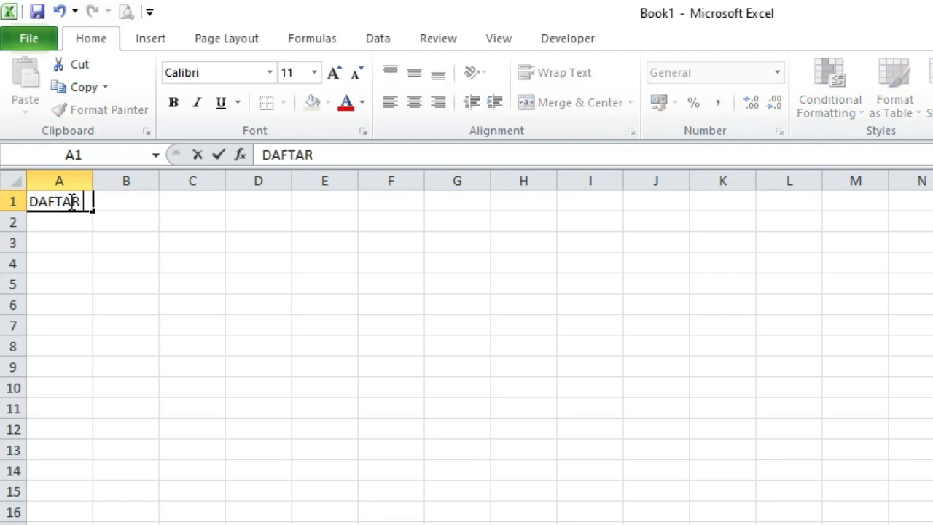
type(" NAMA SISWA")
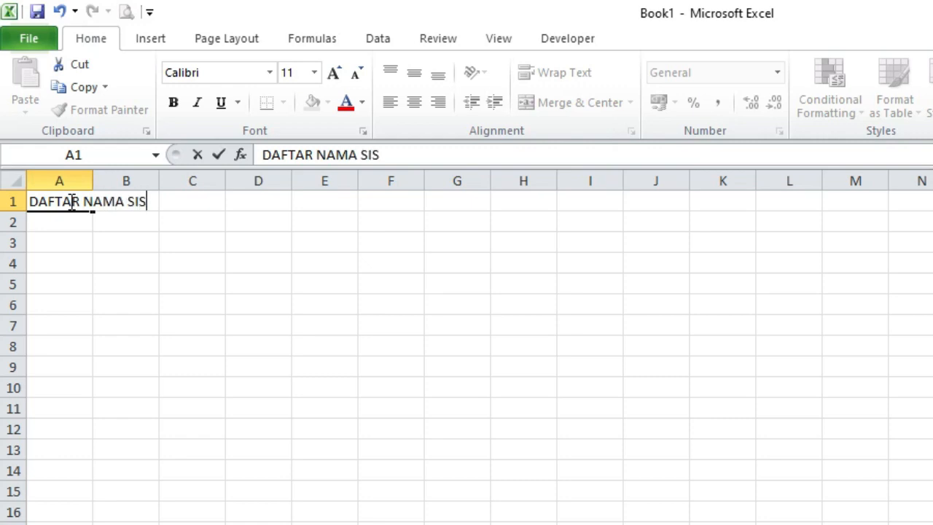
- Enter the column heading NO in cell A3
left_click(69, 245)
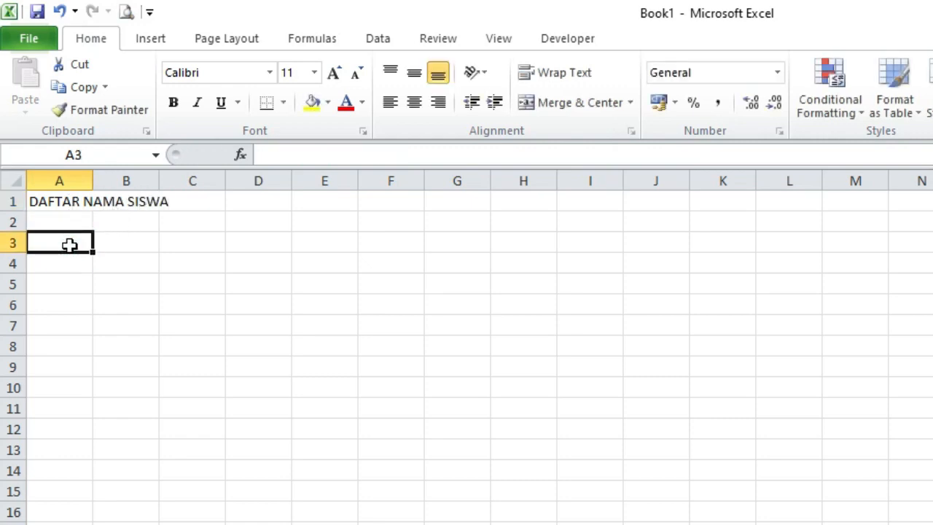
type("NO")
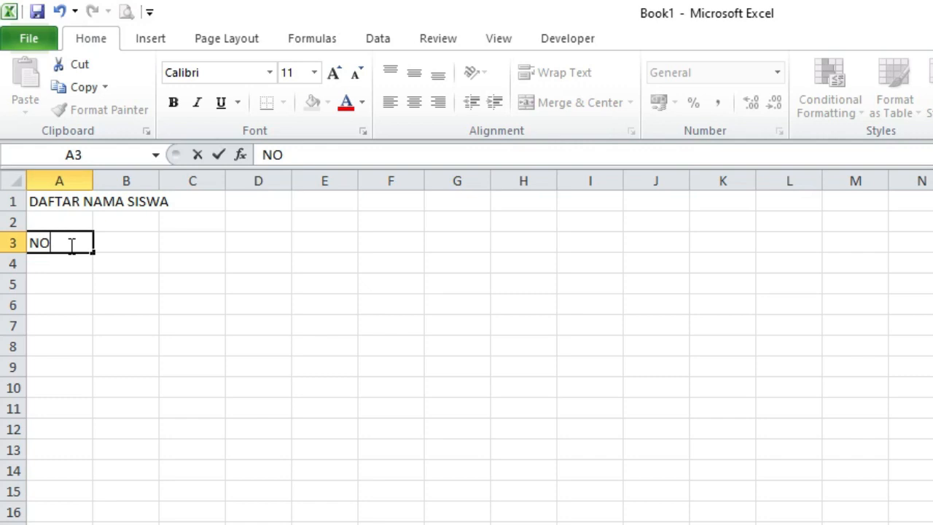
type("MOR")
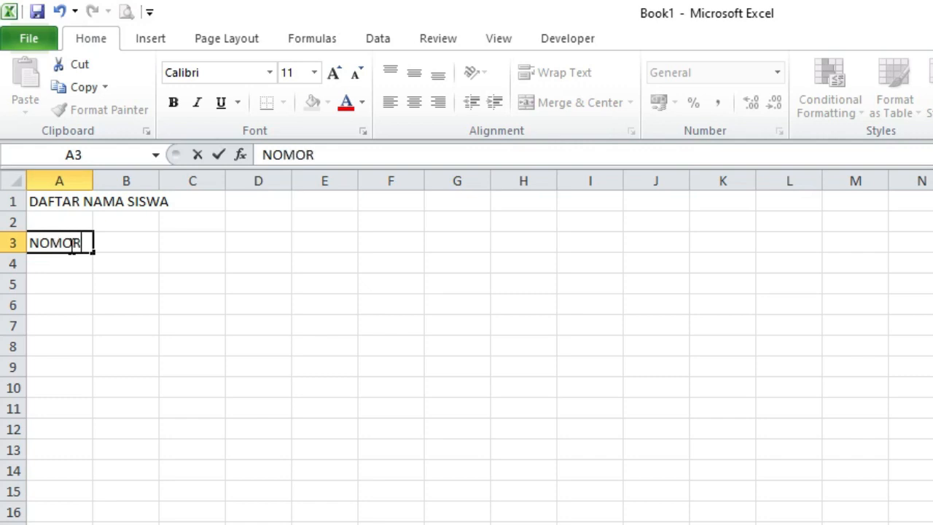
key("BackSpace")
key("BackSpace")
key("BackSpace")
key("Tab")
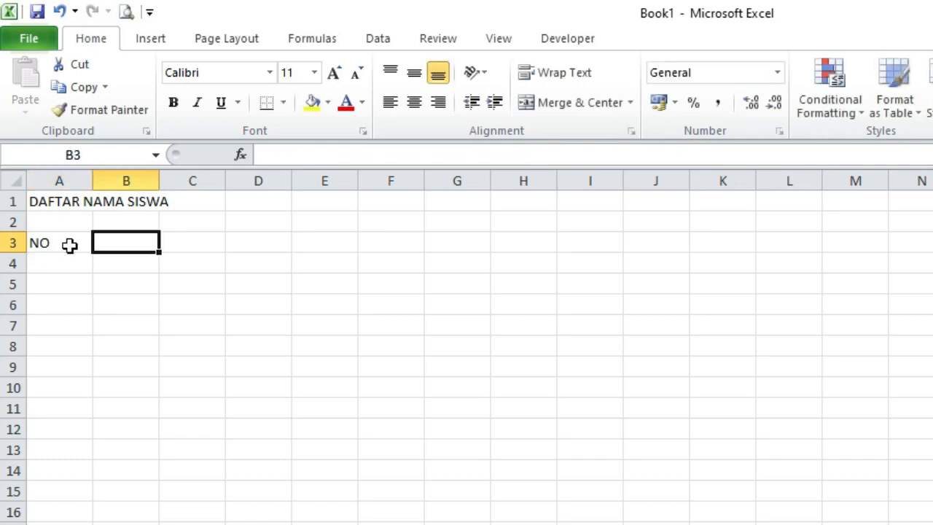
- Enter the column headings NAMA SISWA in cell B3 and KET in cell C3
type("NAM")
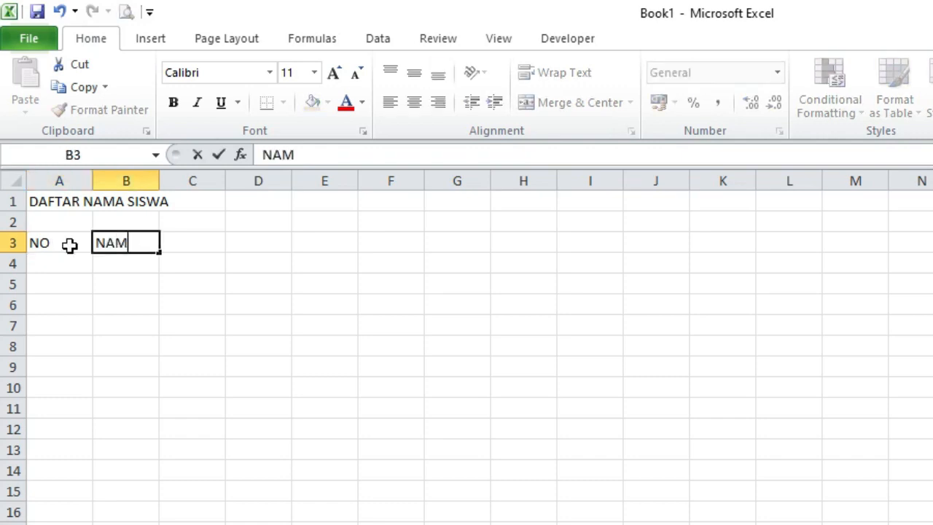
type("A SISWA")
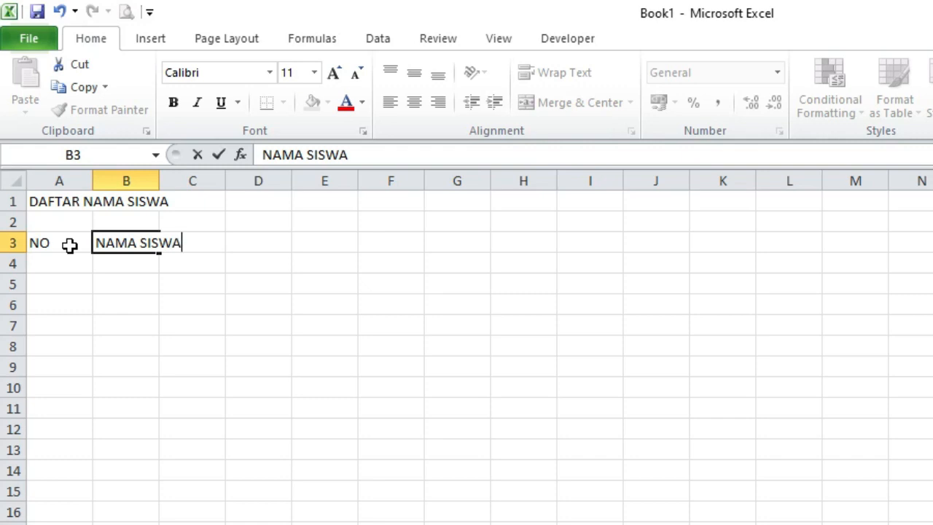
key("Tab")
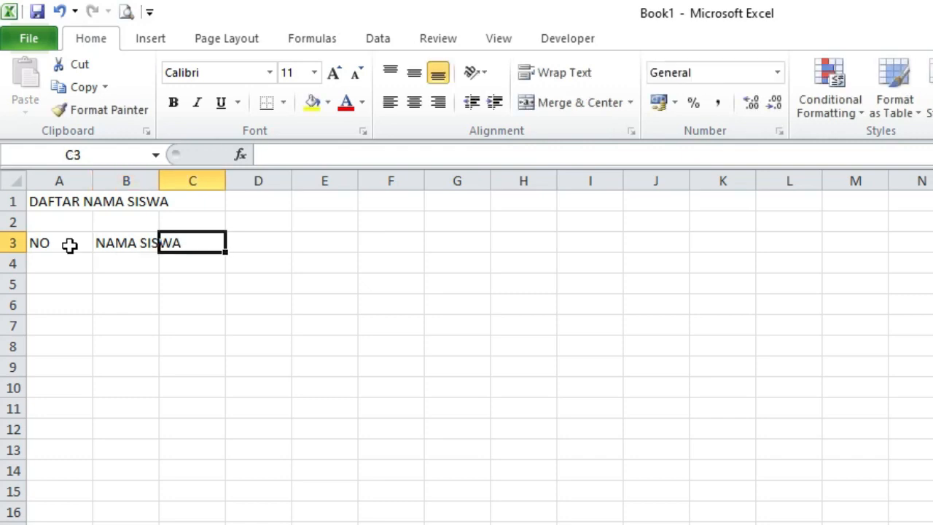
type("KET")
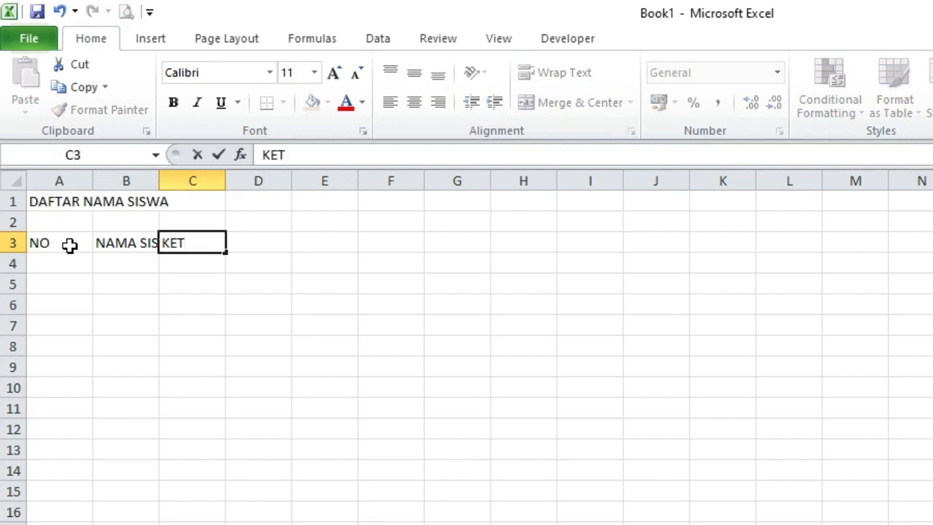
key("BackSpace")
type("T")
key("Return")
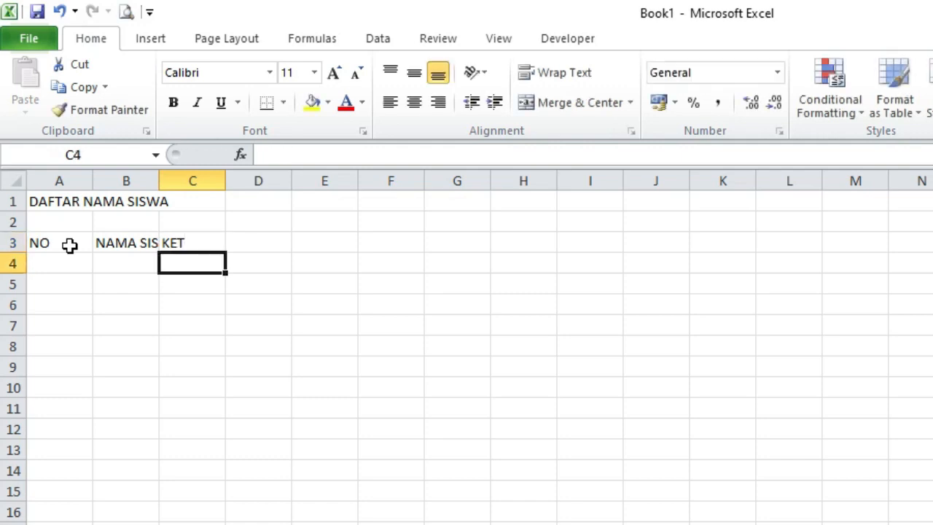
- Widen column B to about three times the default width so the NAMA SISWA heading fits with ample room
left_click(125, 244)
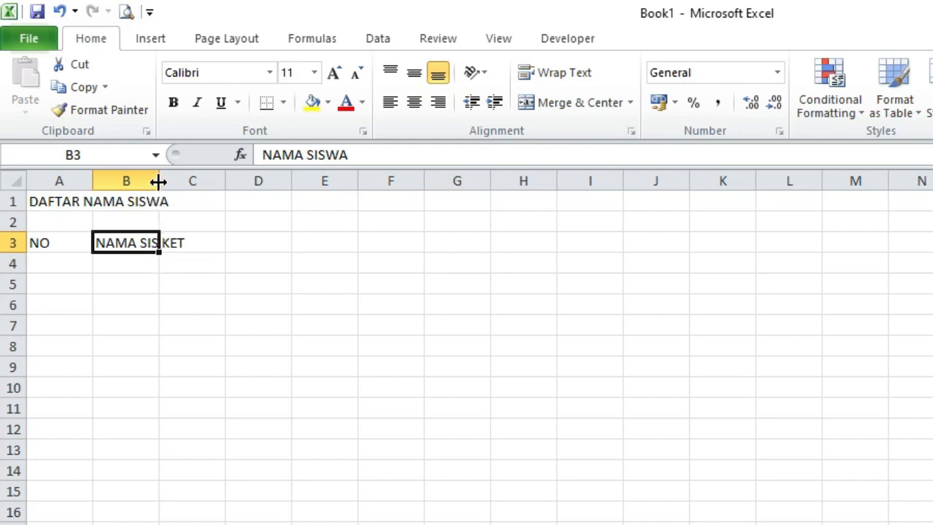
left_click_drag(158, 181, 196, 181)
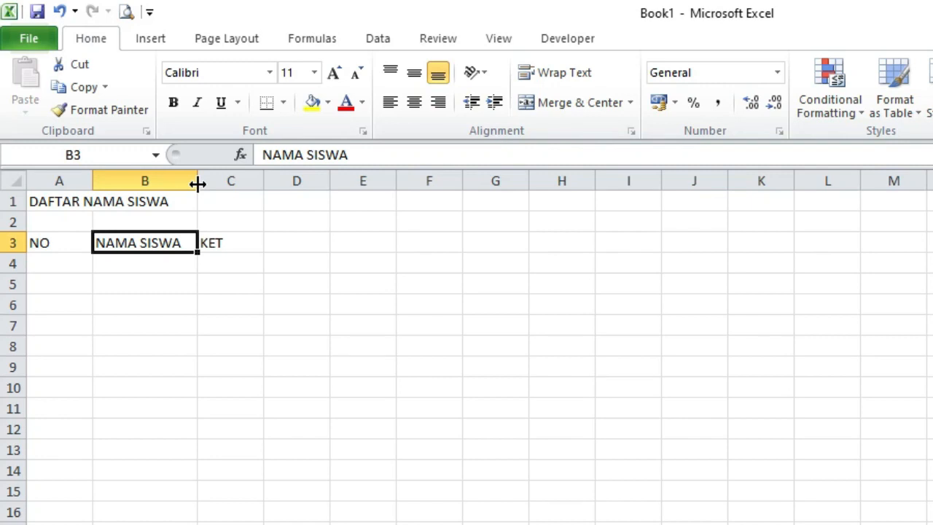
double_click(198, 184)
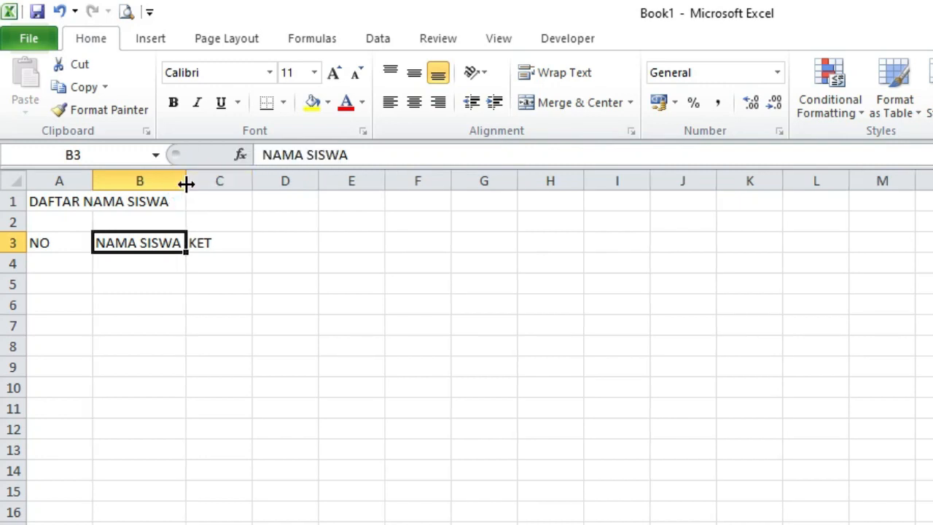
left_click_drag(184, 184, 304, 183)
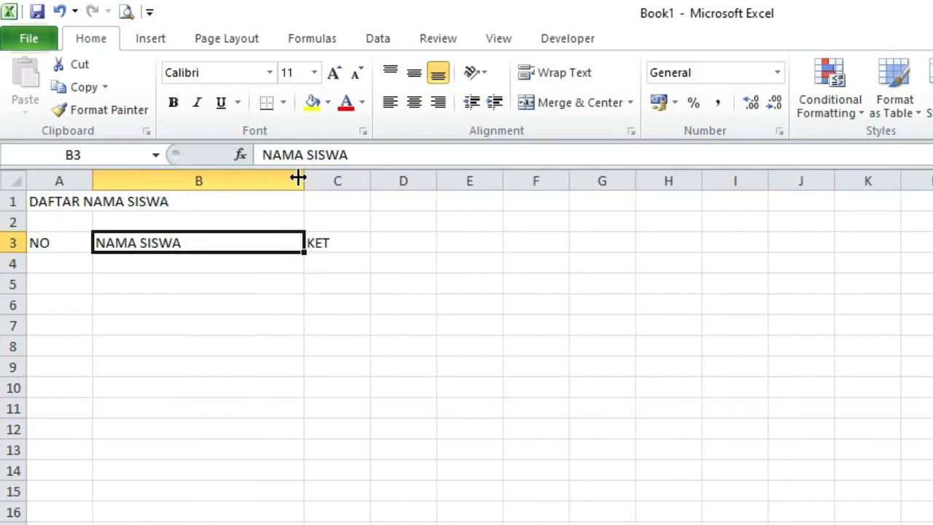
- Narrow column A to about half the default width so it just fits the NO heading
left_click(66, 240)
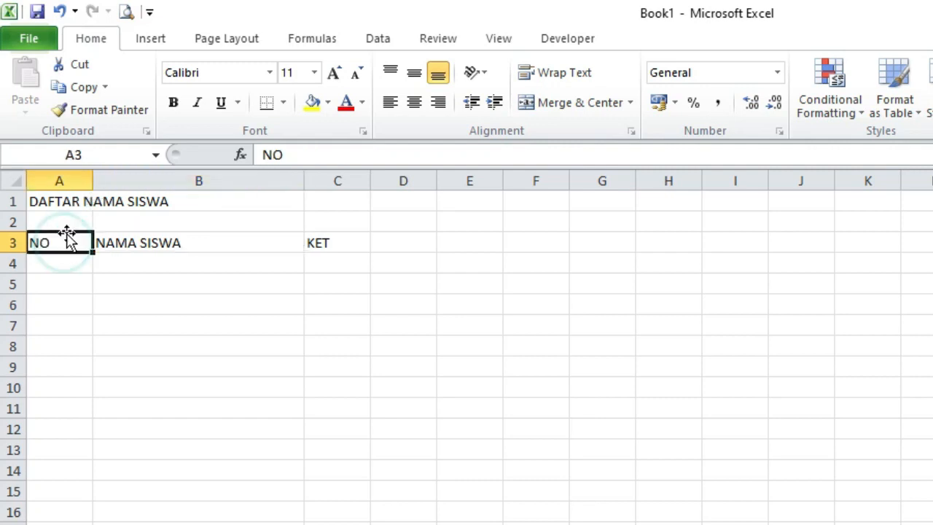
double_click(90, 180)
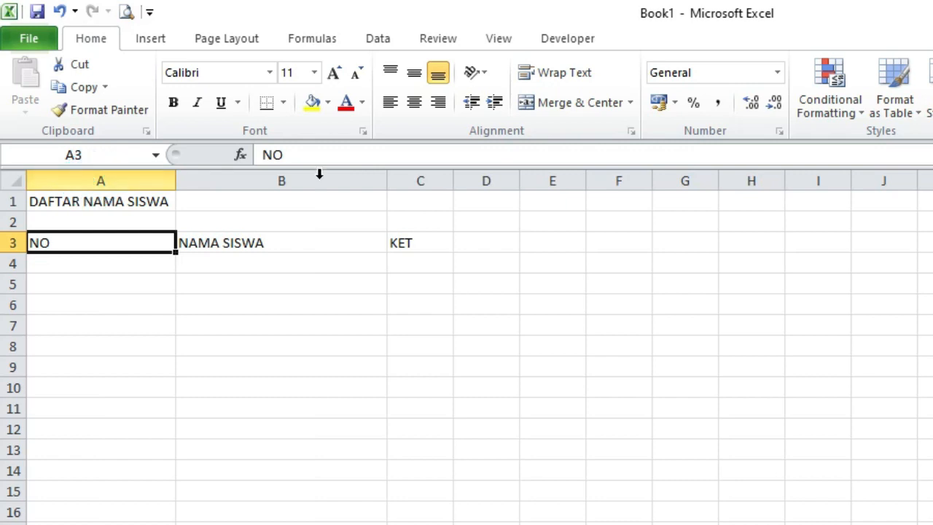
left_click_drag(175, 177, 59, 182)
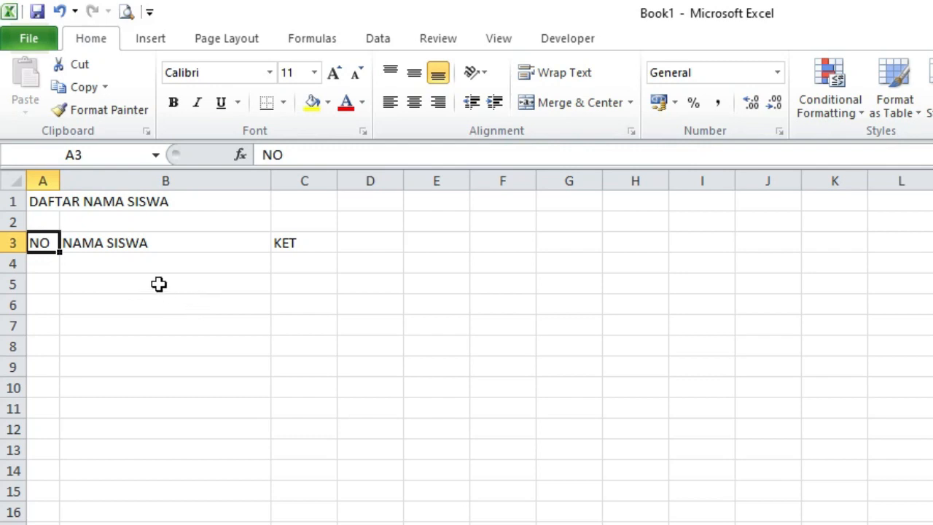
- Fill row 4 with number 1 in column A and the first student's name in column B
left_click(44, 264)
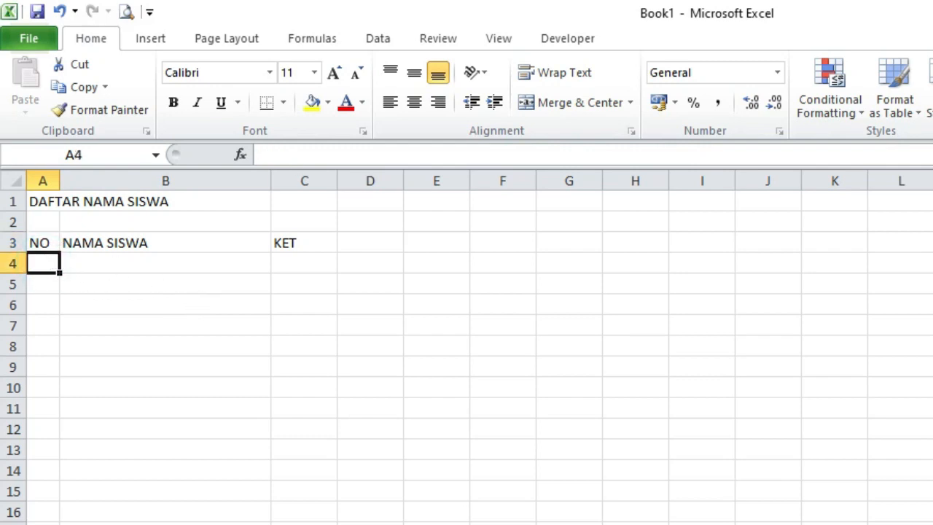
type("1")
key("Tab")
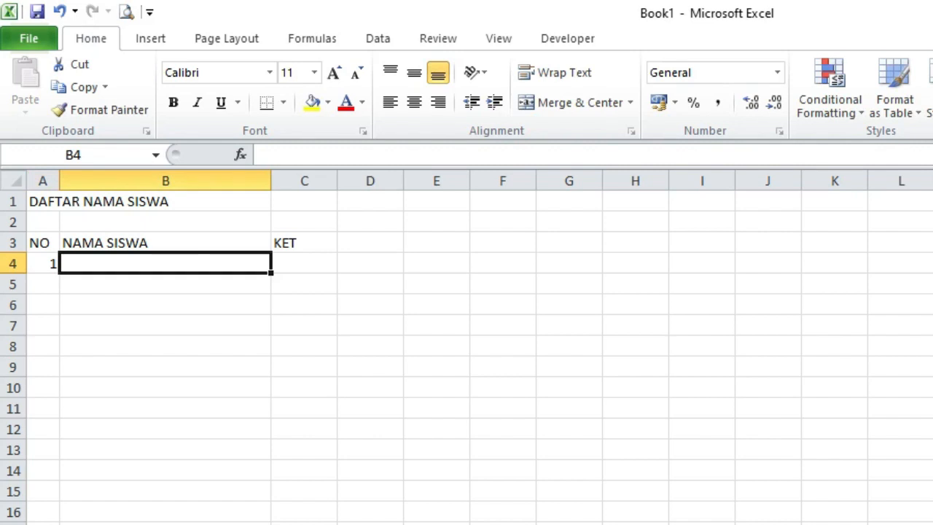
type("Budi")
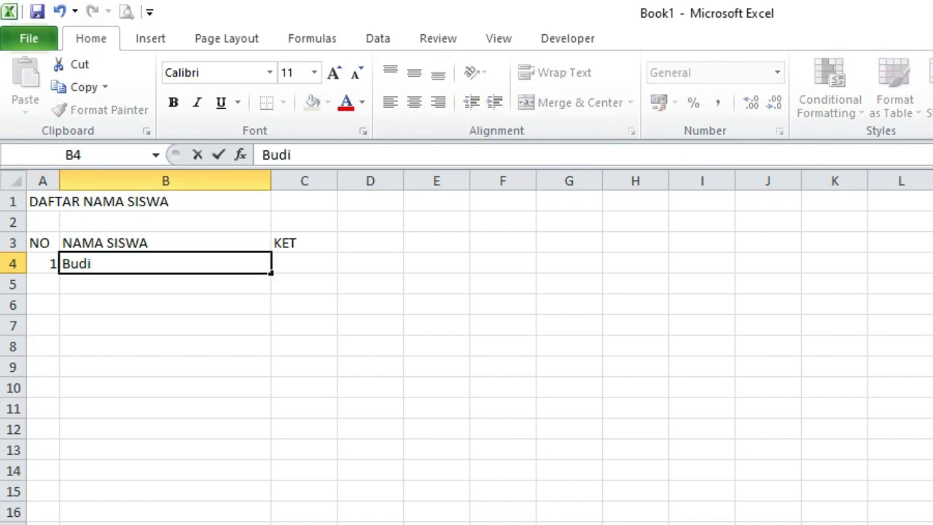
key("Return")
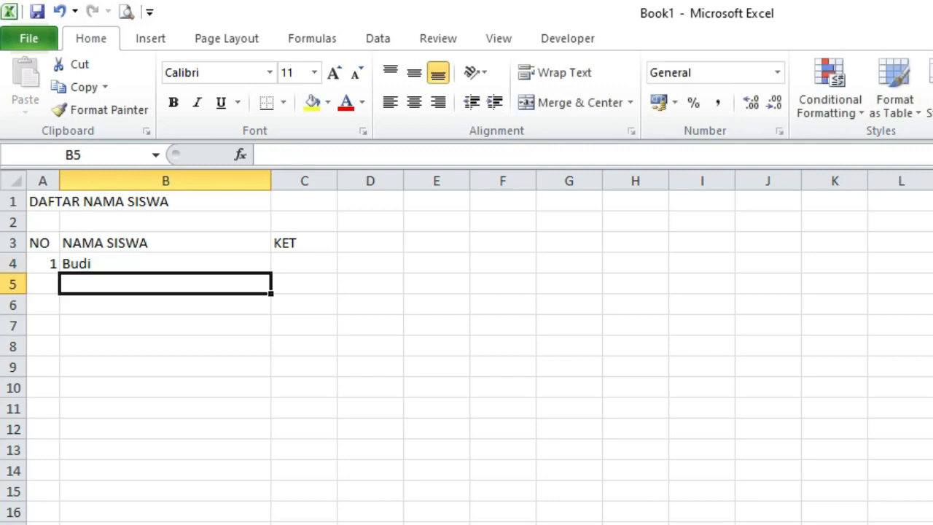
- Fill row 5 with number 2 in column A and the second student's name in column B
key("Left")
type("2")
key("Tab")
type("Santi")
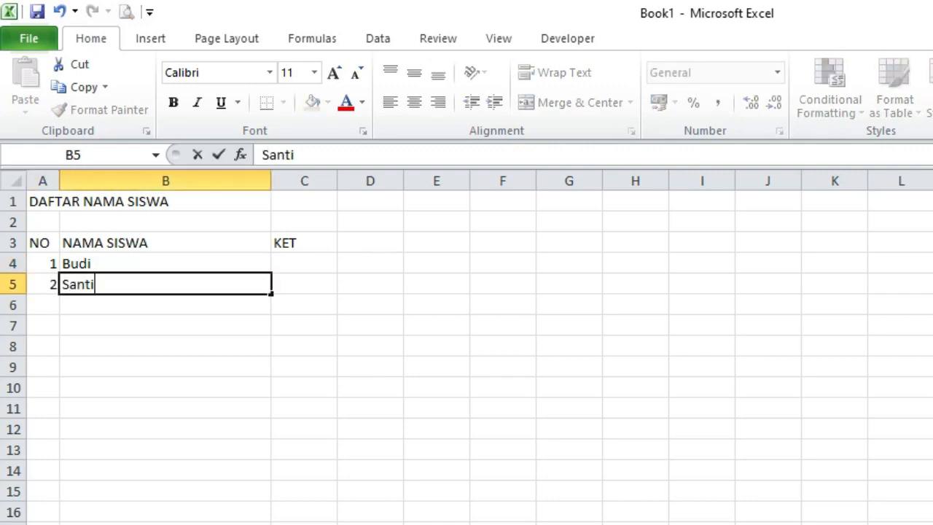
key("Return")
- Fill row 6 with number 3 in column A and the third student's name in column B
key("Left")
type("3")
key("Tab")
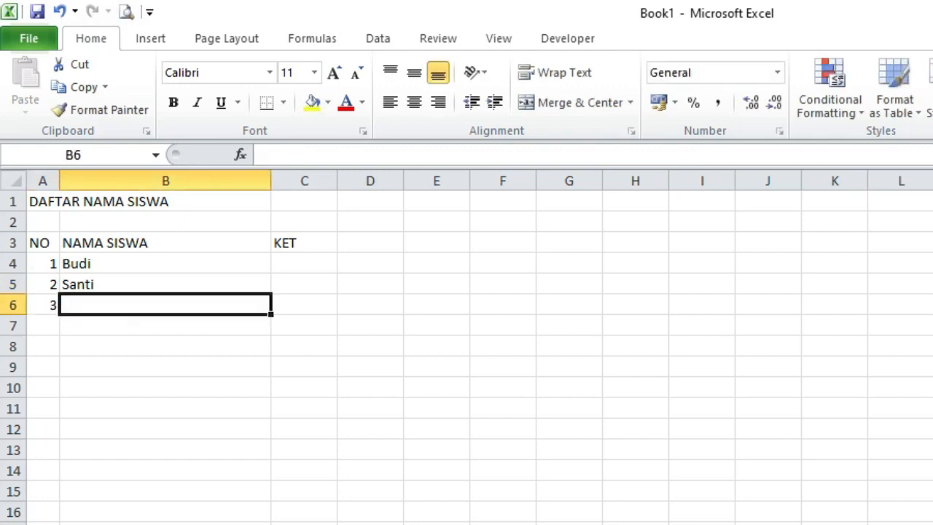
type("De")
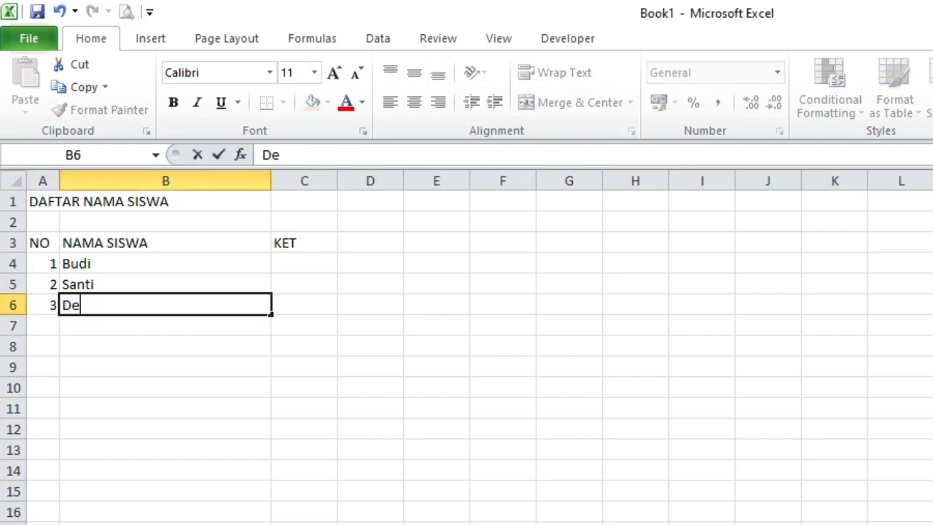
type("li")
key("Return")
- Fill row 7 with number 4 in column A and the fourth student's name in column B
key("Left")
type("4")
key("Tab")
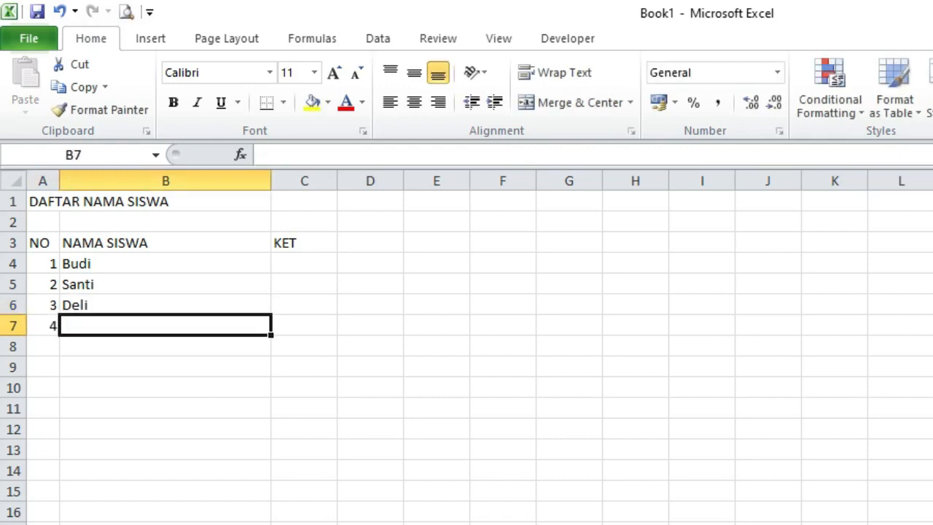
type("Pipi")
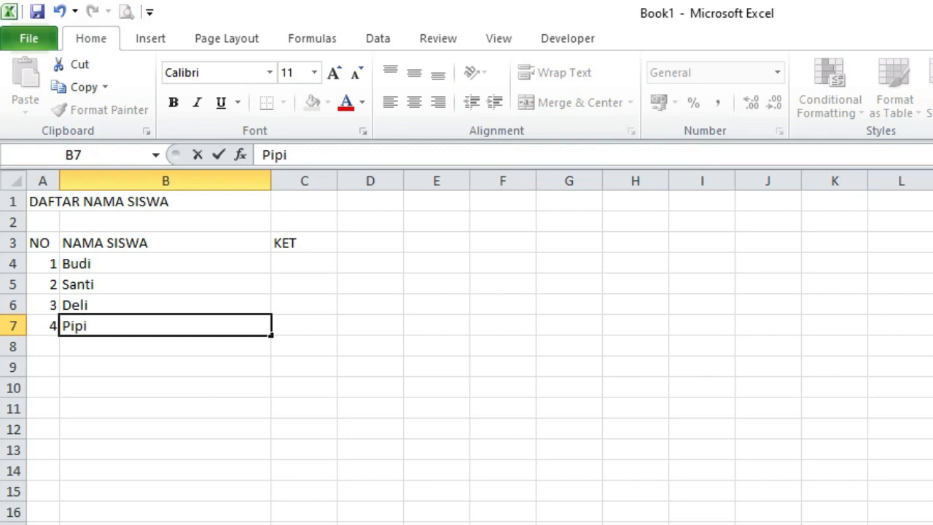
key("Return")
- Fill row 8 with number 5 in column A and the fifth student's name in column B
type("5")
key("Tab")
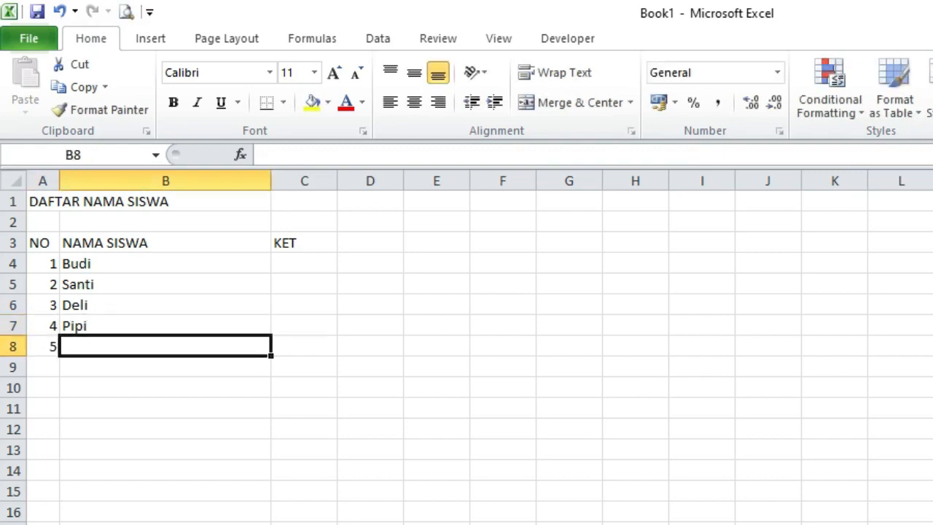
type("Siti")
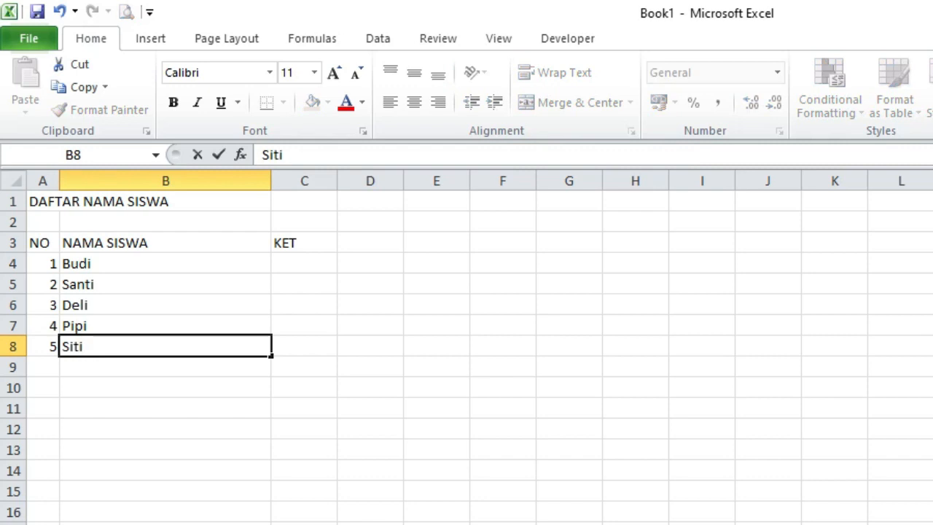
key("Return")
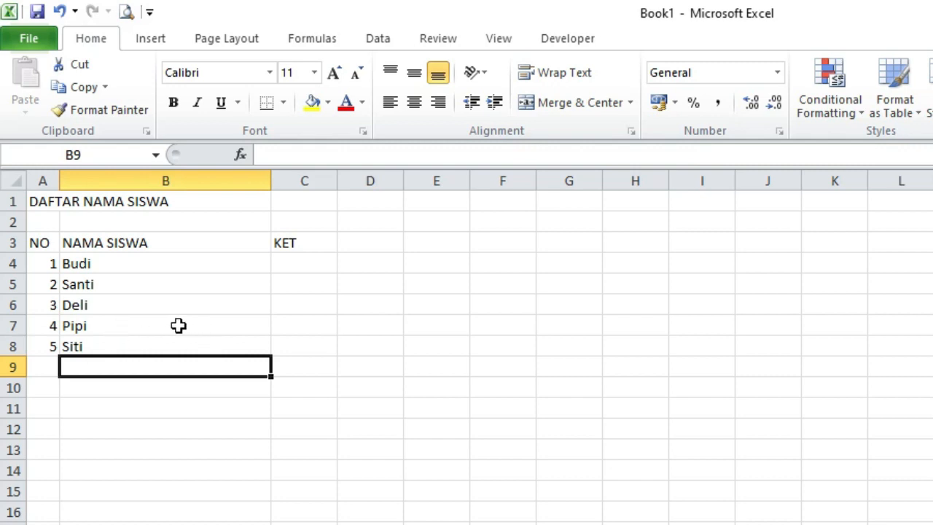
- Center the student numbers in cells A4:A8 horizontally
left_click_drag(48, 263, 43, 341)
left_click(45, 264)
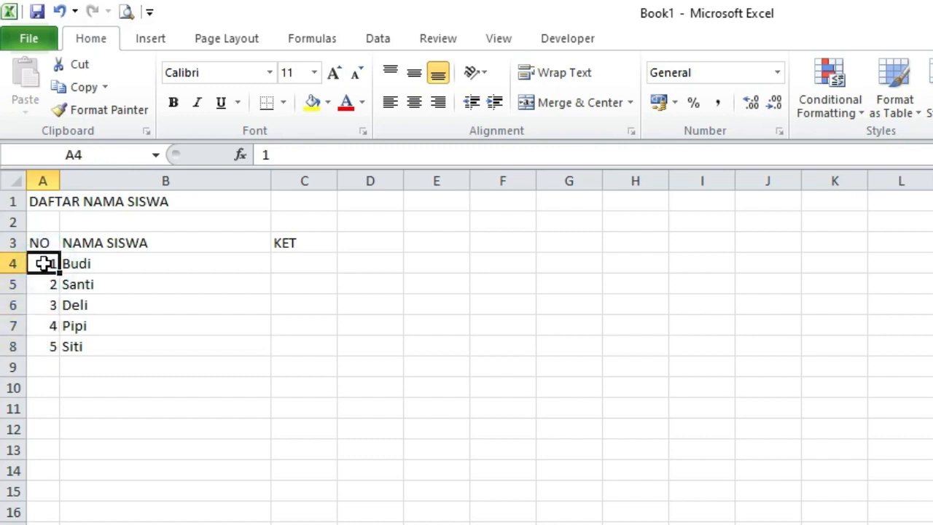
left_click_drag(44, 263, 47, 325)
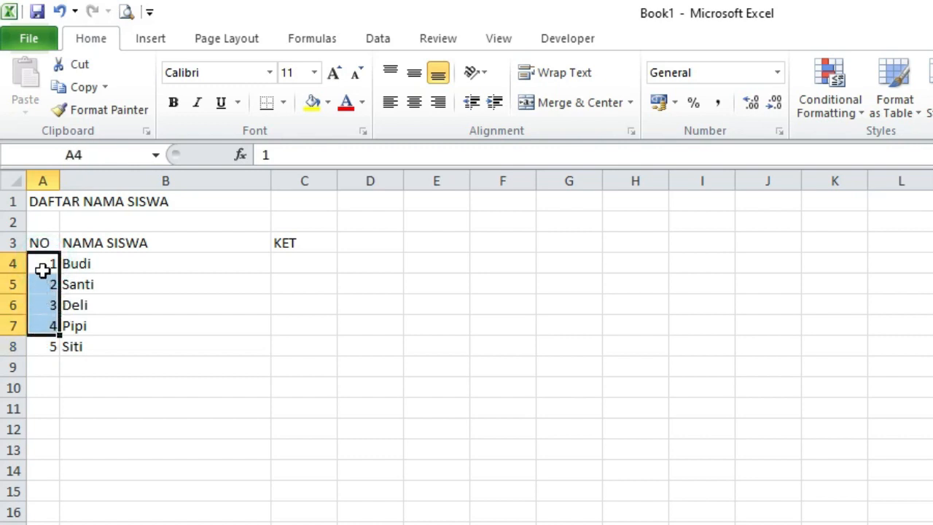
left_click(42, 263)
left_click_drag(43, 263, 44, 340)
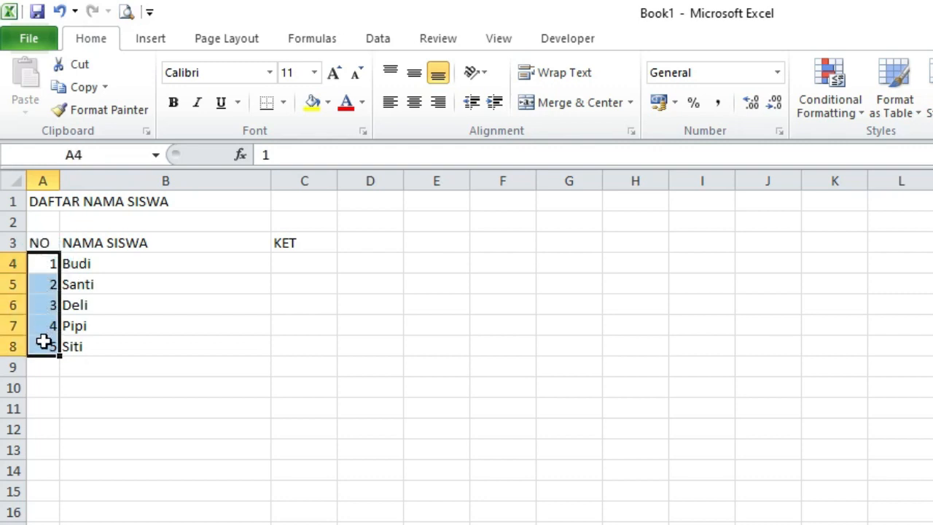
left_click(415, 103)
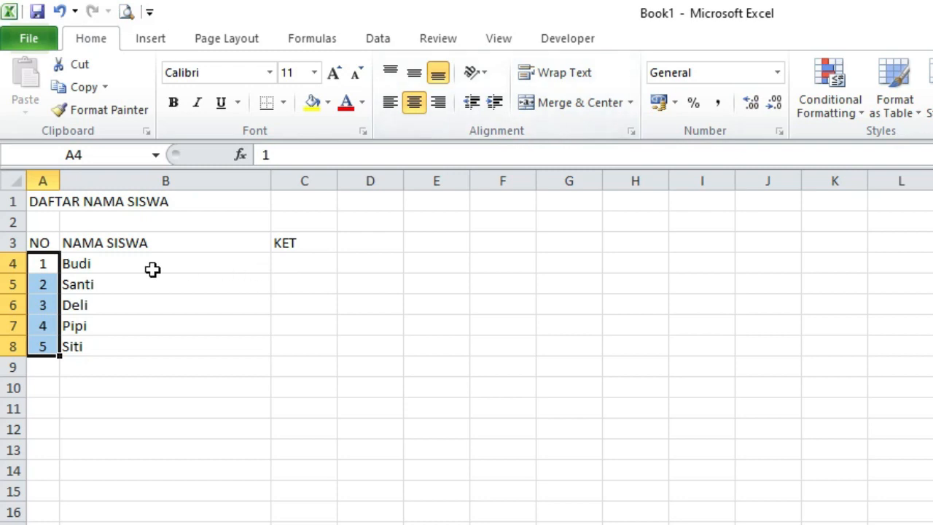
- Center the headings NO, NAMA SISWA and KET in cells A3:C3 and make them bold
left_click_drag(44, 243, 273, 243)
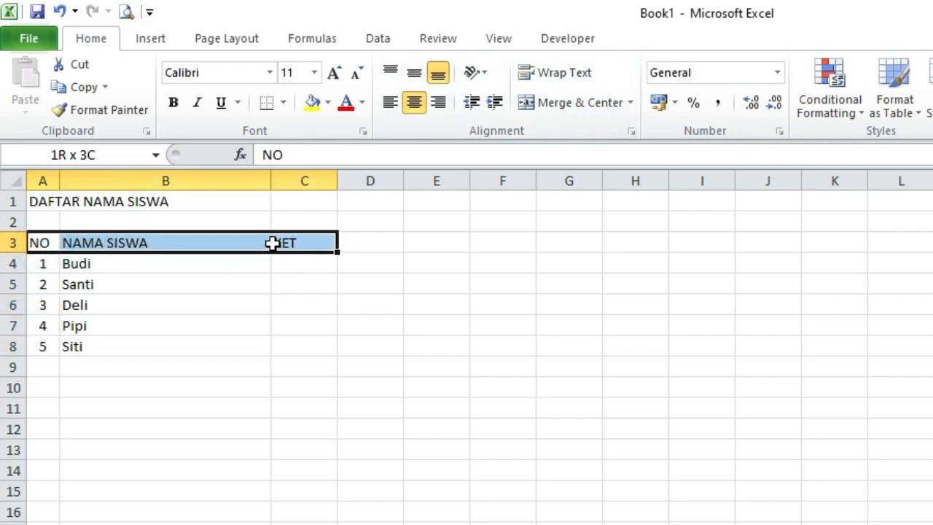
left_click(38, 243)
left_click_drag(38, 242, 300, 244)
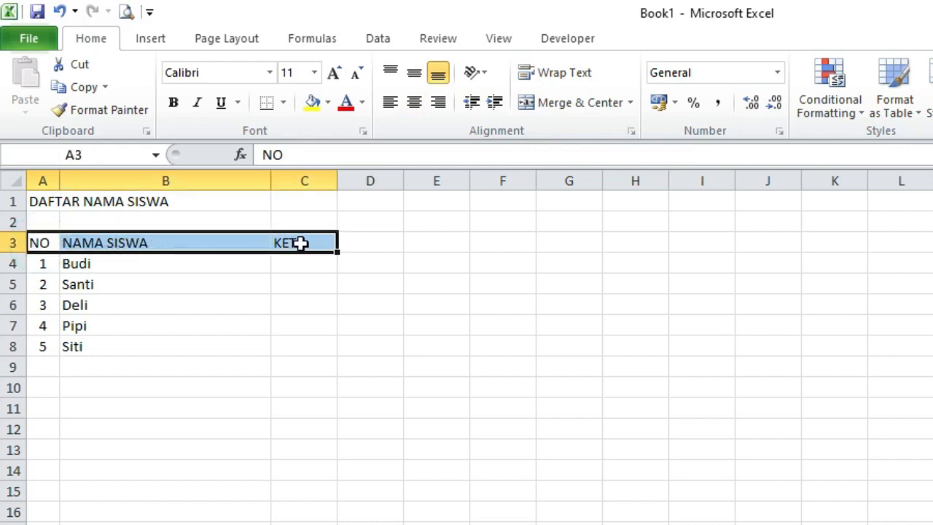
left_click(414, 103)
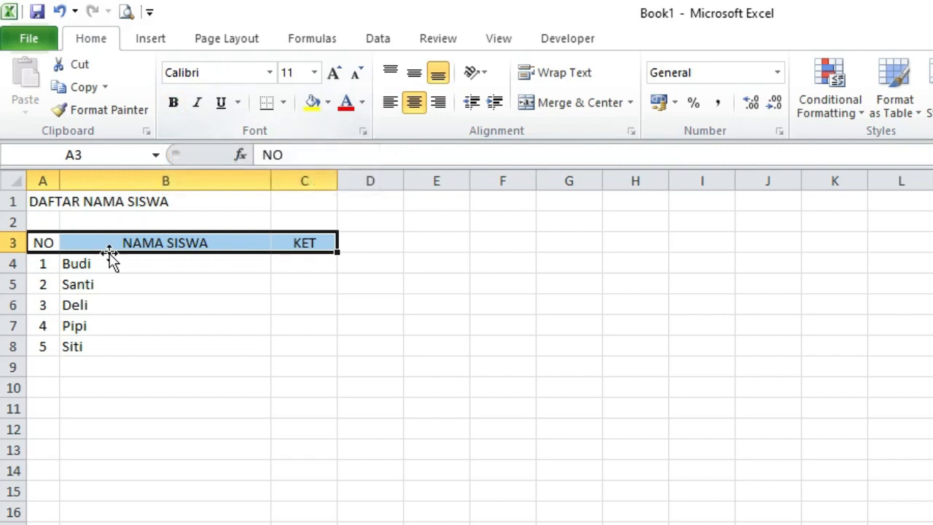
left_click(172, 103)
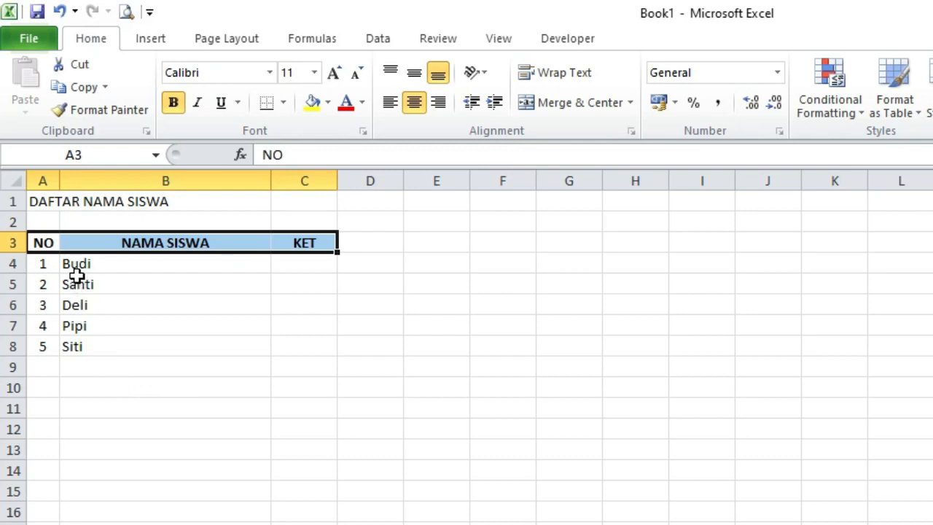
left_click(126, 296)
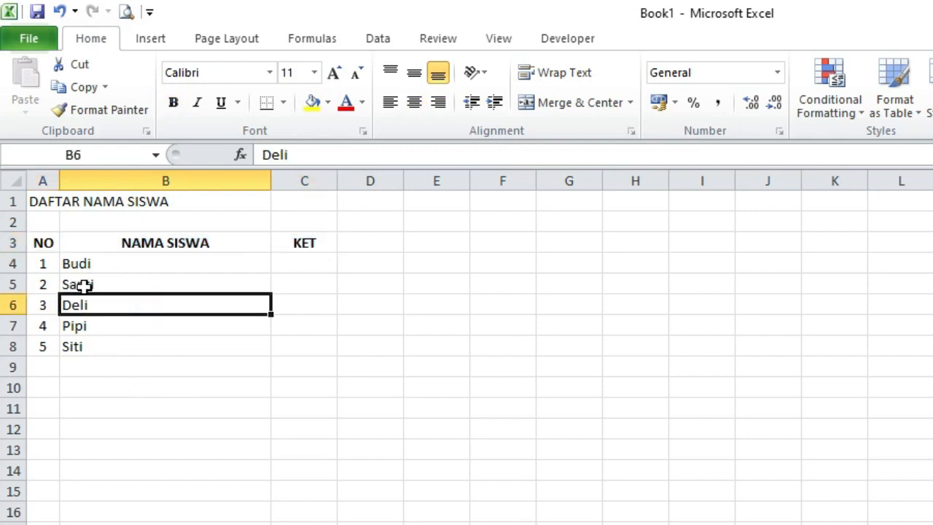
- Try a Bottom Border on the whole table range A3:C8 and undo it
left_click_drag(46, 243, 295, 341)
left_click_drag(295, 339, 296, 340)
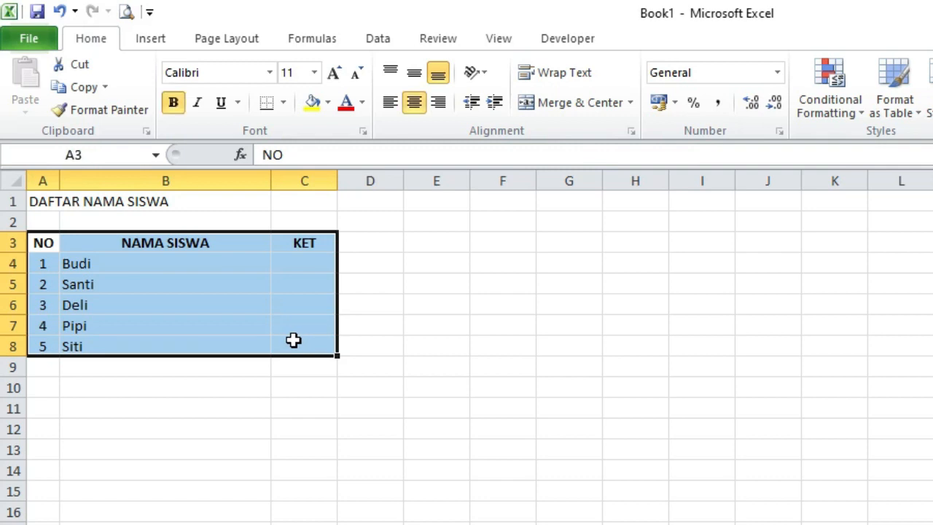
left_click(283, 103)
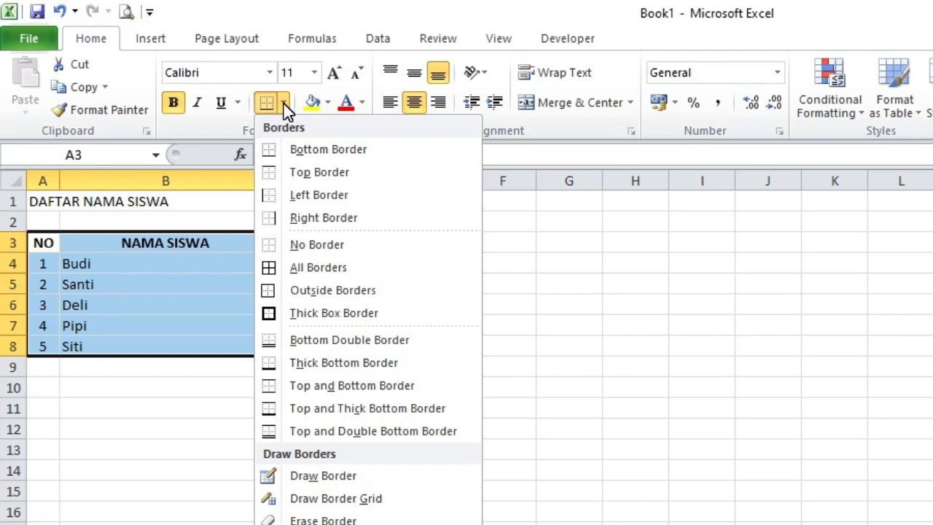
left_click(296, 148)
left_click(395, 255)
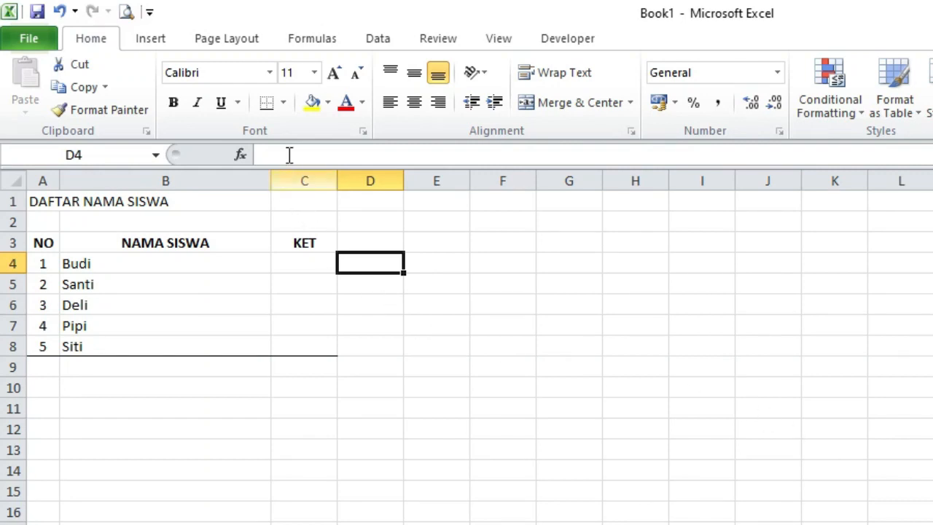
key("ctrl+z")
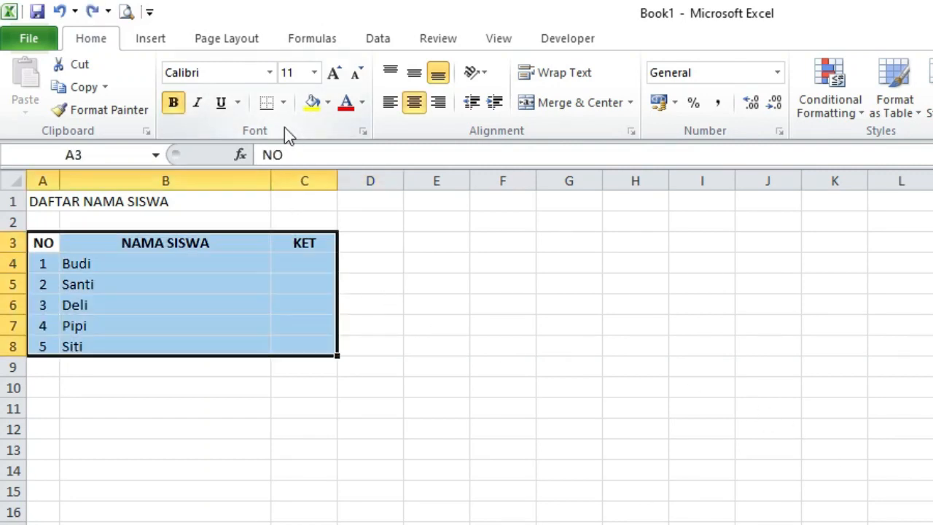
- Try a Top Border on the table range A3:C8 and undo it
left_click(284, 103)
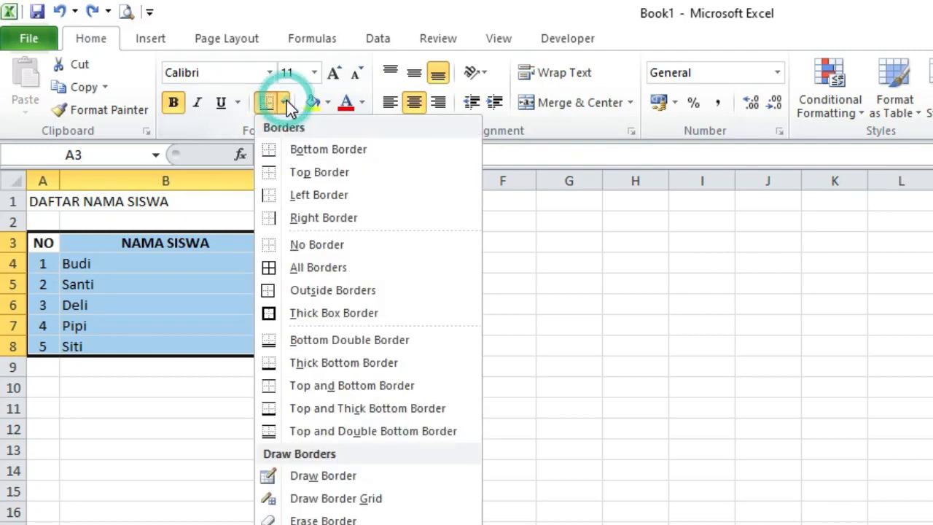
left_click(296, 172)
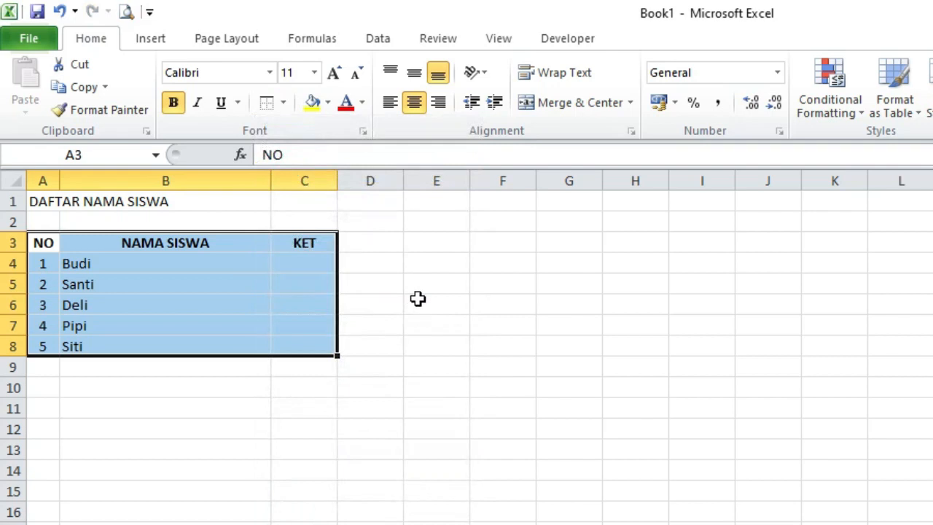
left_click(409, 296)
key("ctrl+z")
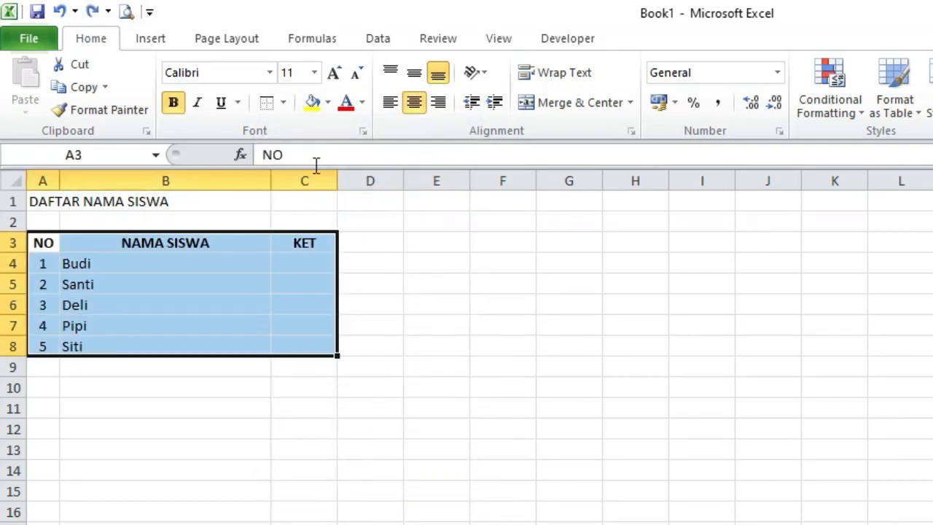
- Try a Left Border on the table range A3:C8 and undo it
left_click(284, 103)
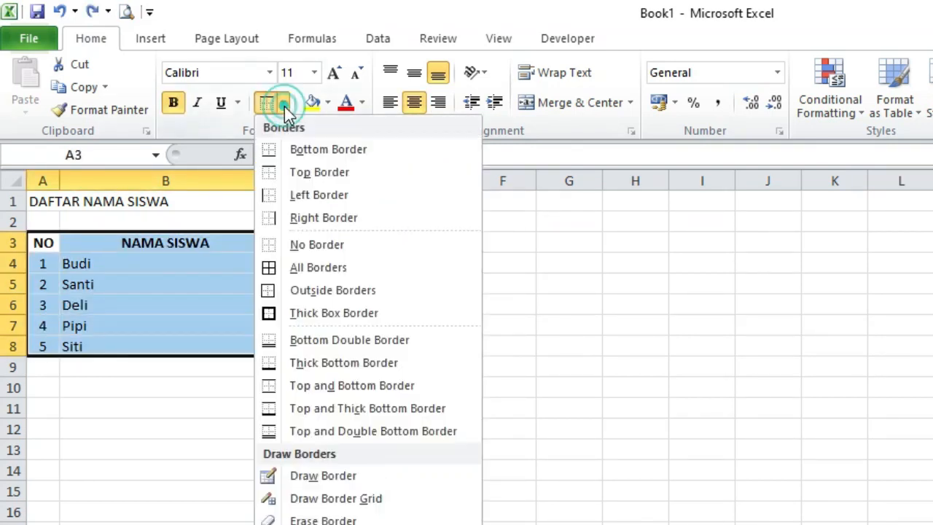
left_click(320, 195)
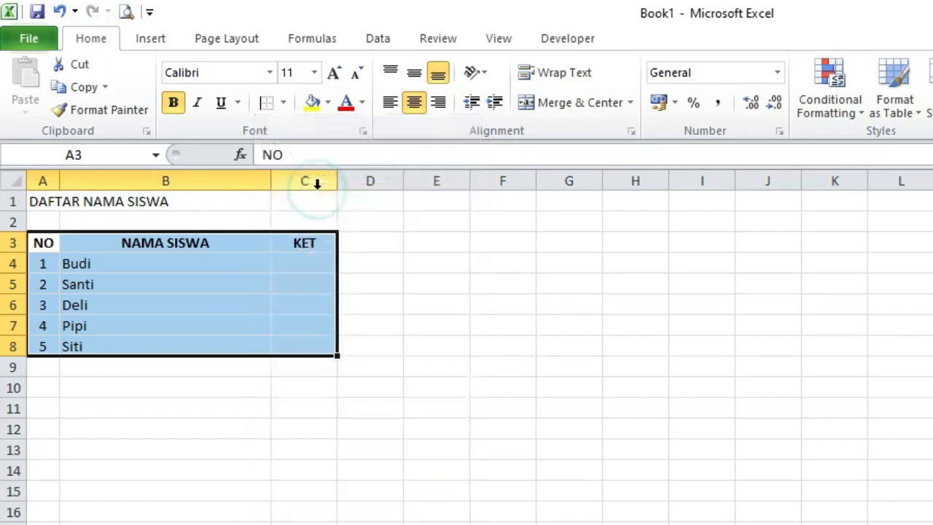
left_click(451, 217)
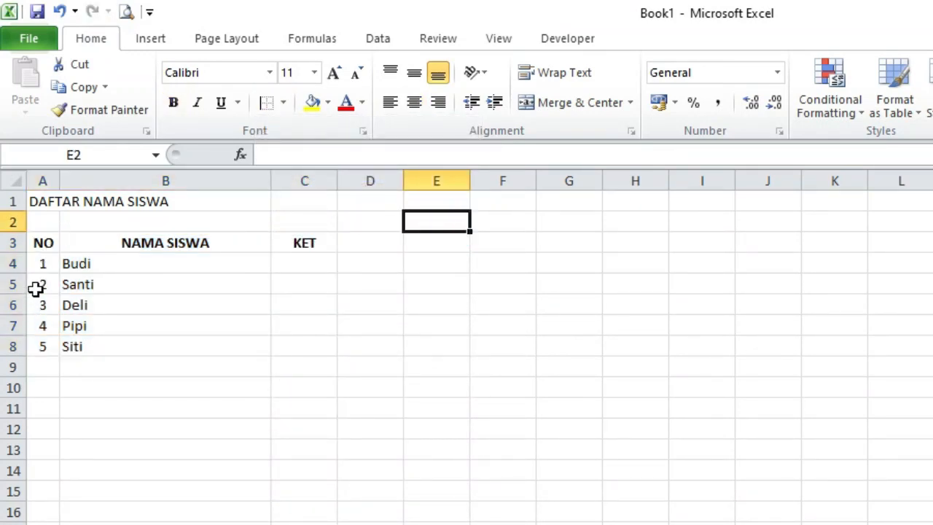
key("ctrl+z")
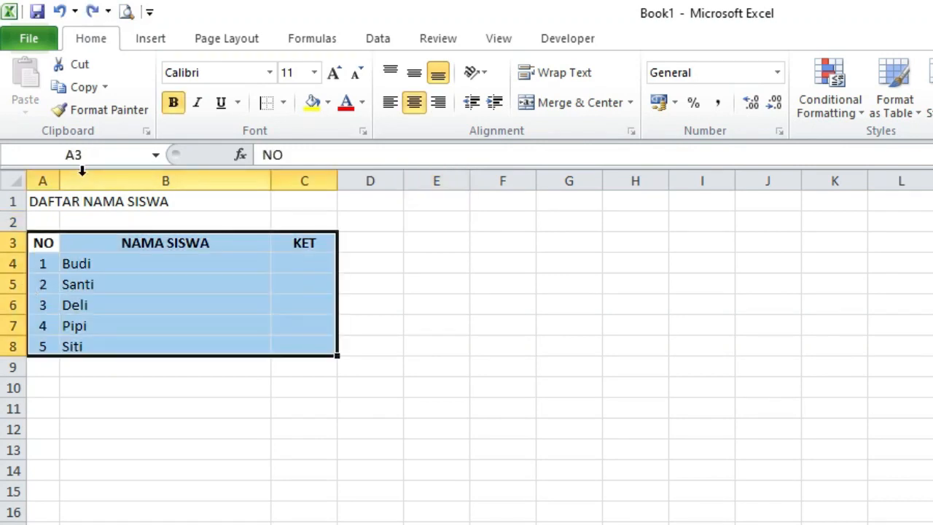
- Try a Right Border on the table range A3:C8 and undo it
left_click(284, 106)
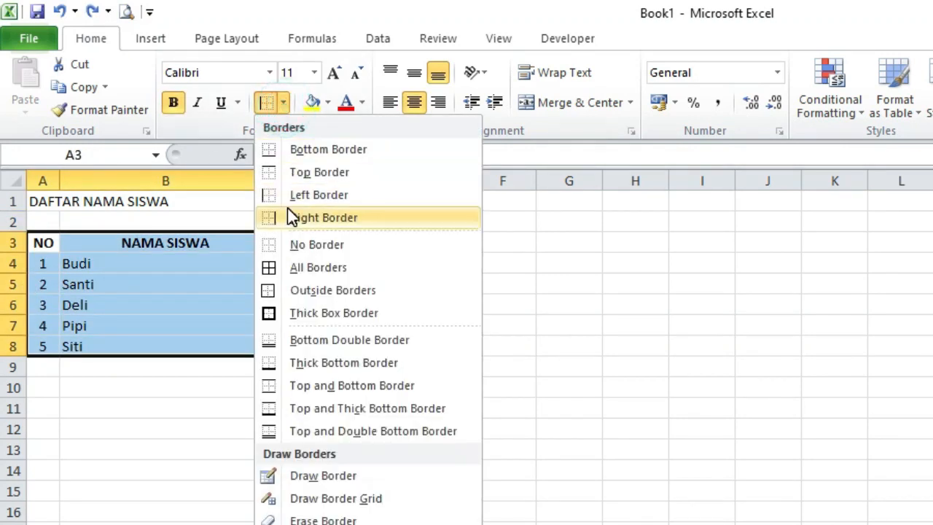
left_click(328, 219)
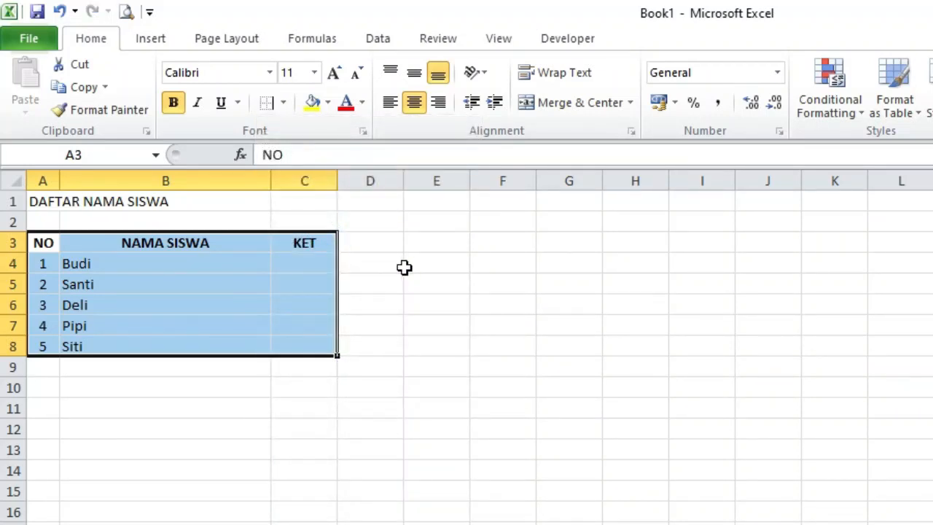
left_click(406, 268)
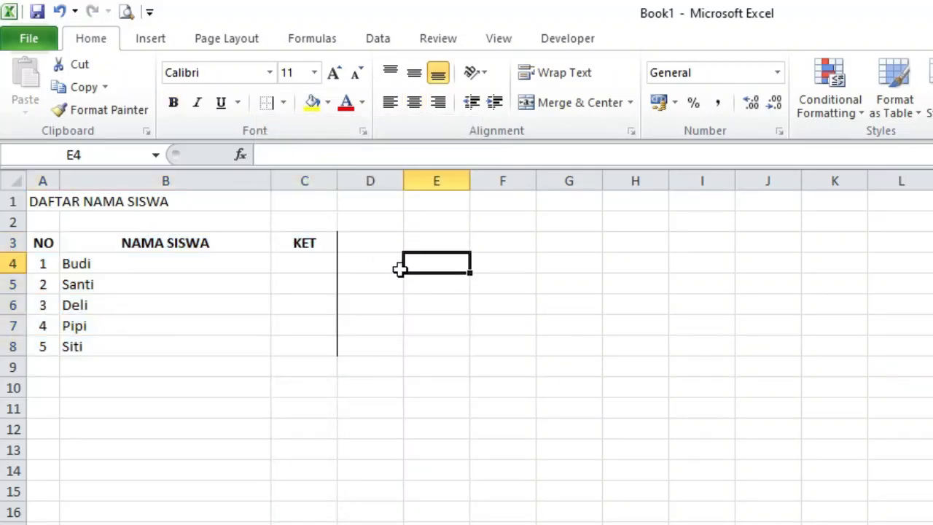
key("ctrl+z")
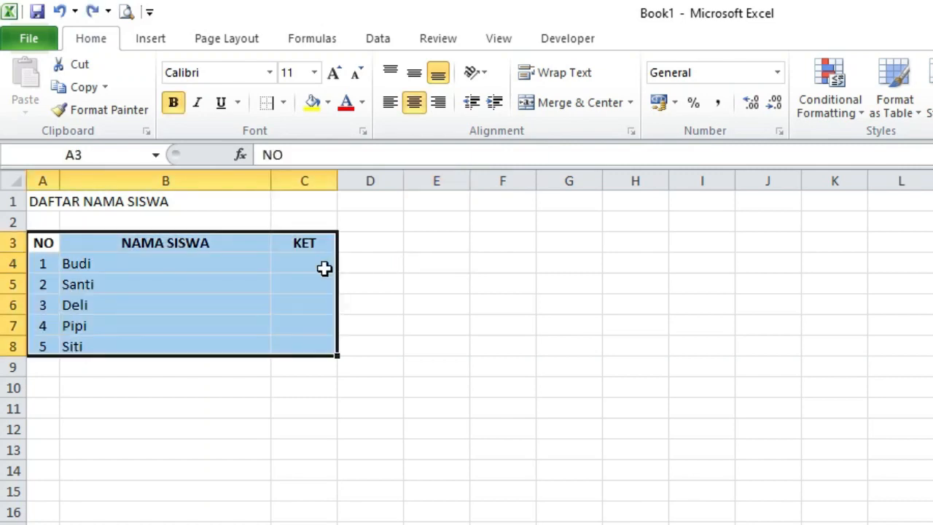
- Try All Borders on the table range A3:C8 and undo it
left_click(283, 102)
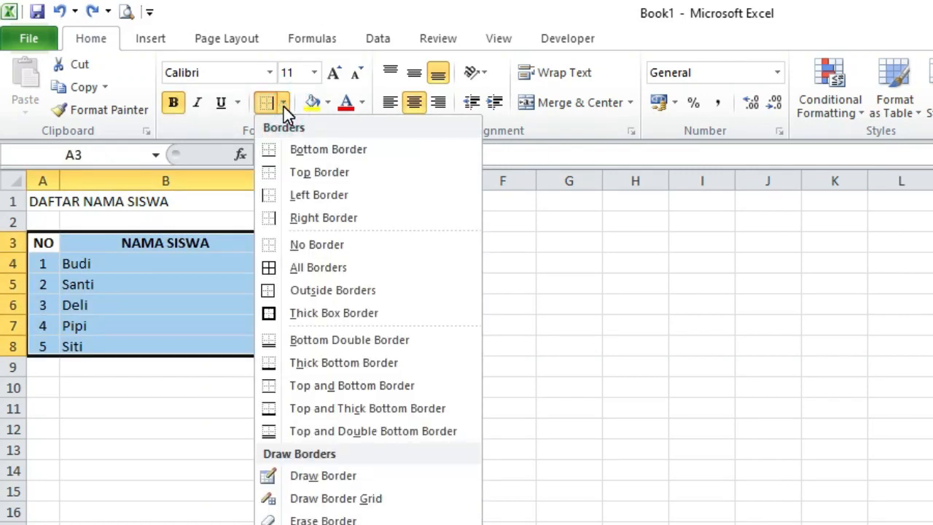
left_click(332, 268)
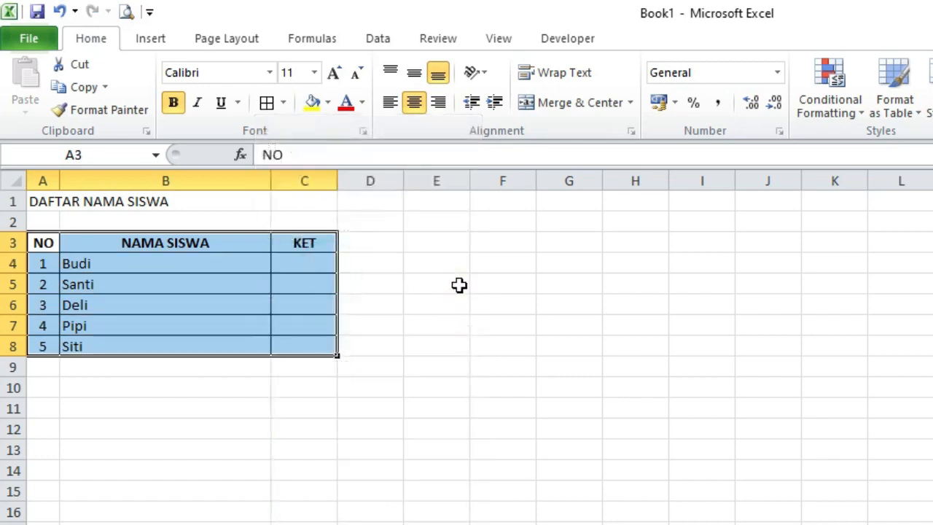
left_click(441, 284)
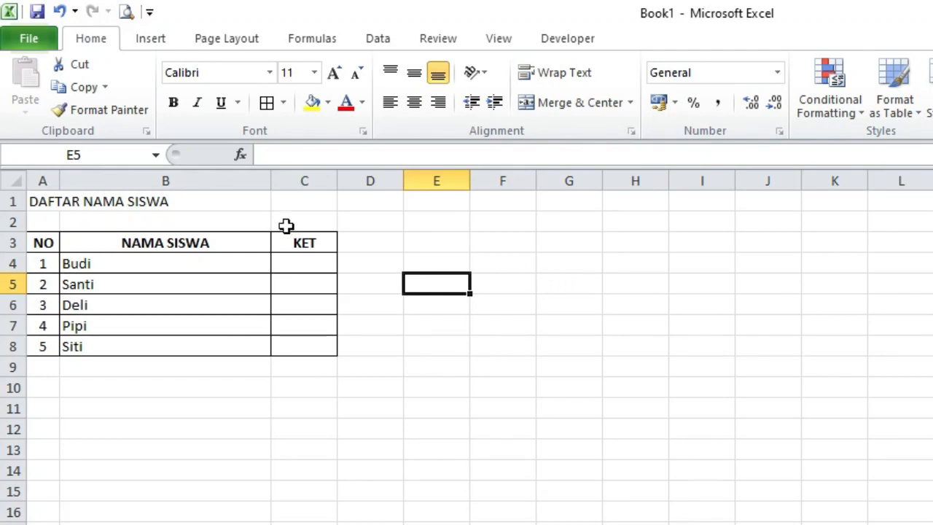
left_click_drag(42, 242, 305, 346)
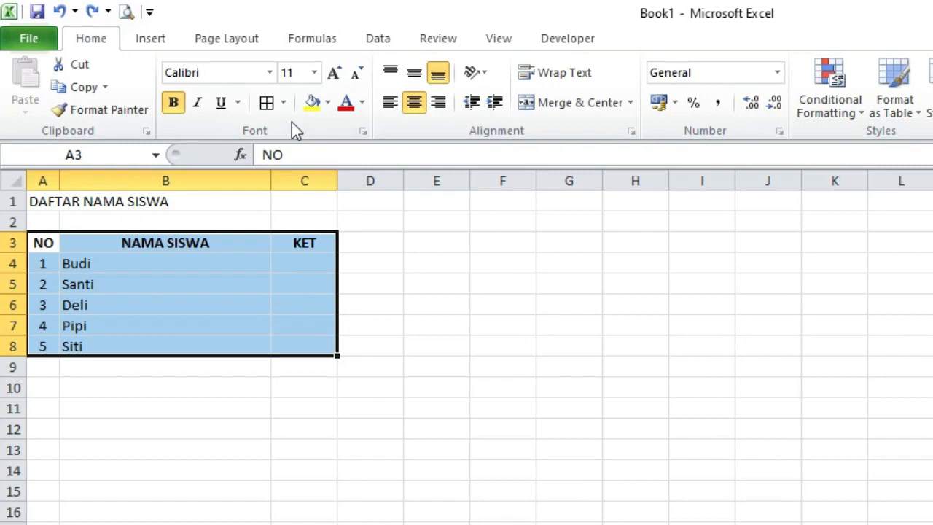
- Try Outside Borders on the table range A3:C8 and undo it
left_click(282, 102)
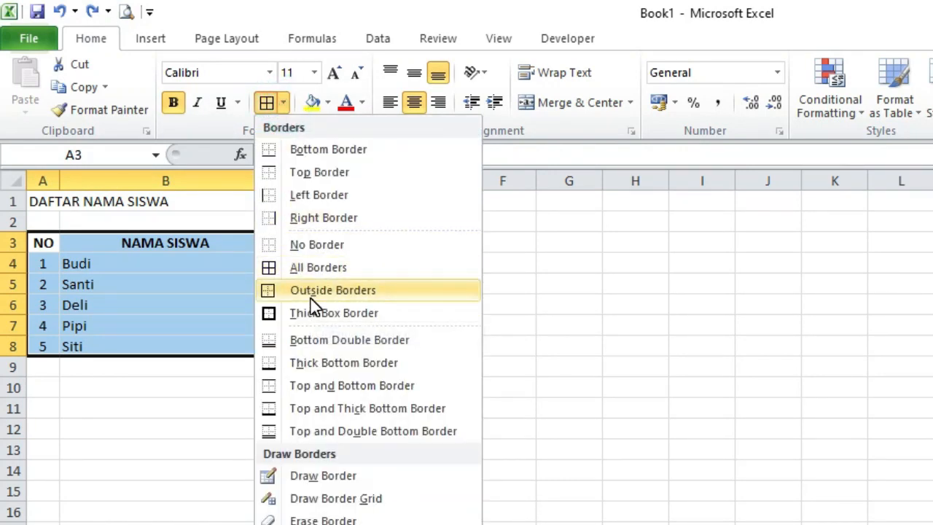
left_click(371, 295)
left_click(420, 300)
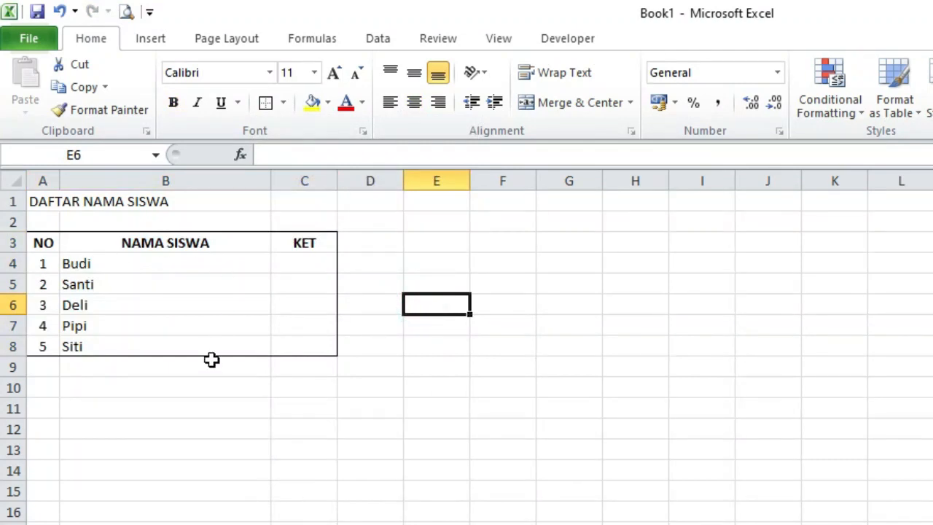
left_click_drag(42, 242, 305, 346)
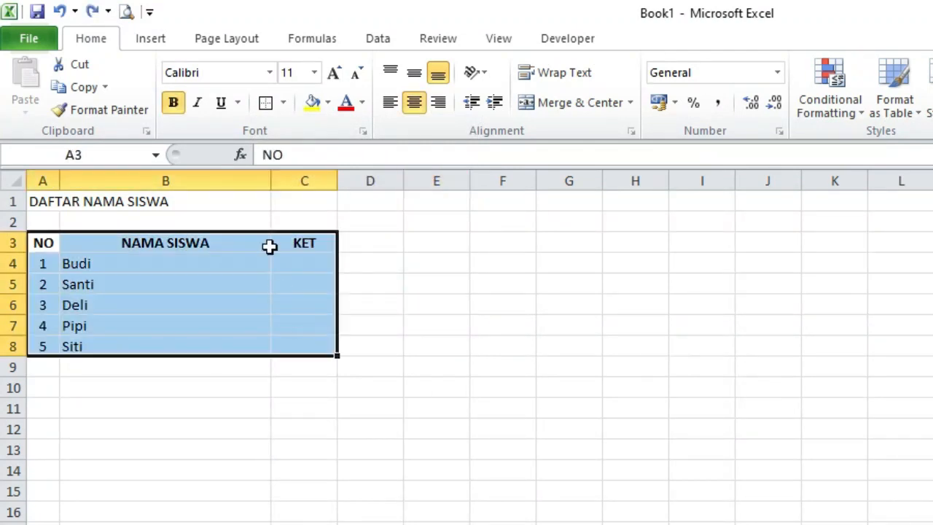
- Try a Thick Box Border on the table range A3:C8 and undo it
left_click(282, 103)
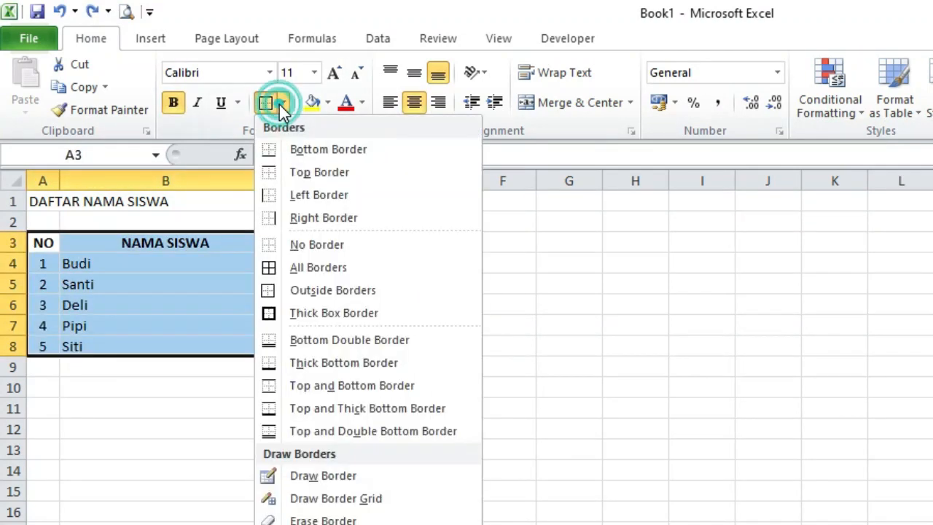
left_click(331, 321)
left_click(450, 305)
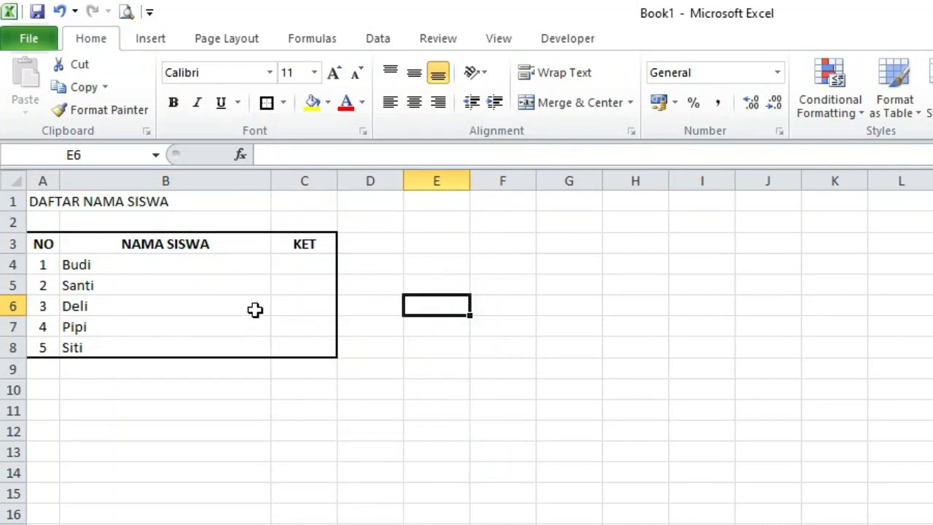
left_click_drag(42, 244, 304, 347)
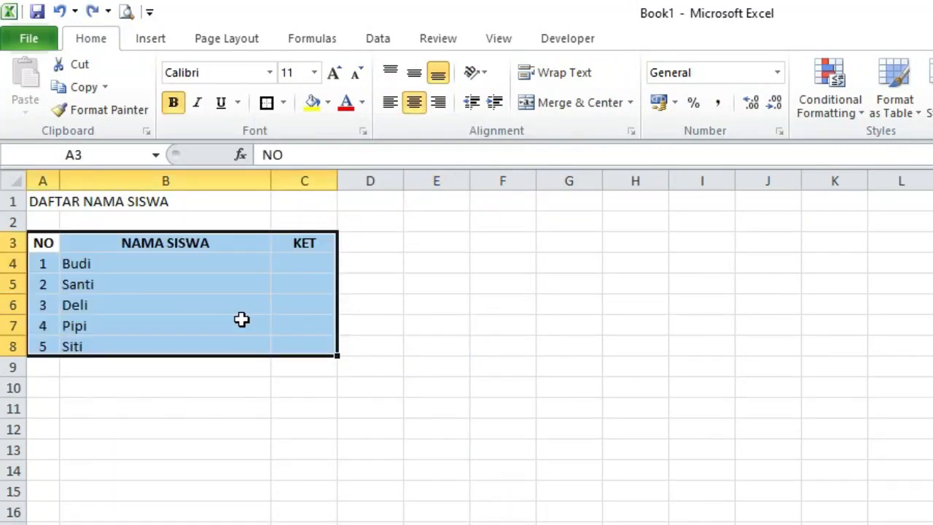
- Try a Bottom Double Border on the table range A3:C8 and undo it
left_click(284, 102)
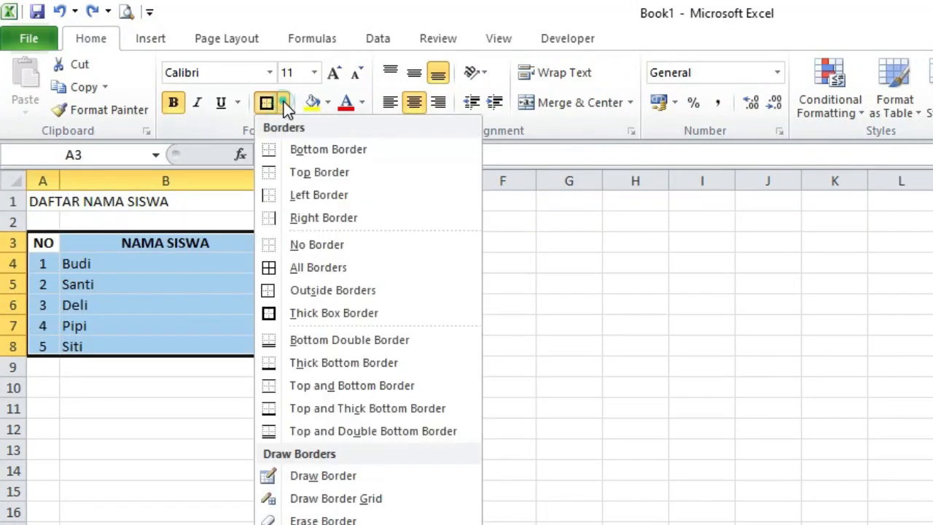
left_click(323, 347)
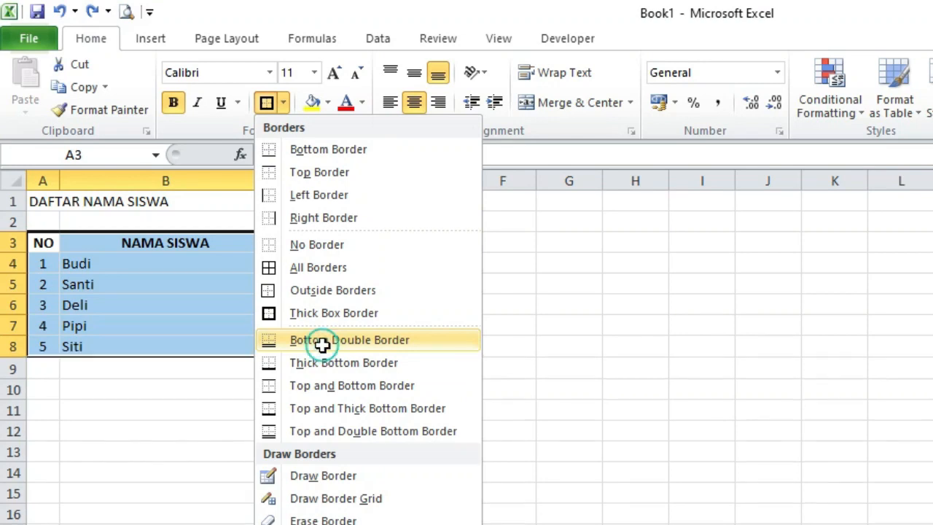
left_click(444, 341)
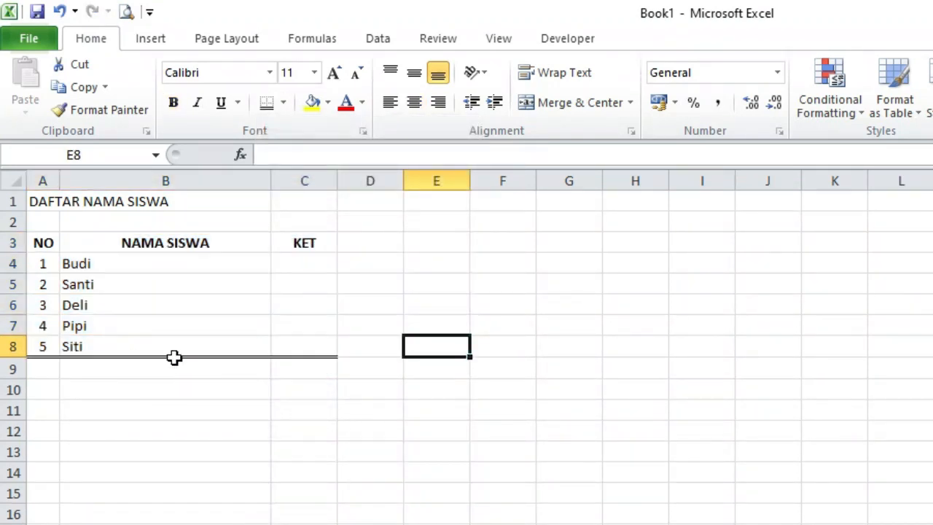
key("ctrl+z")
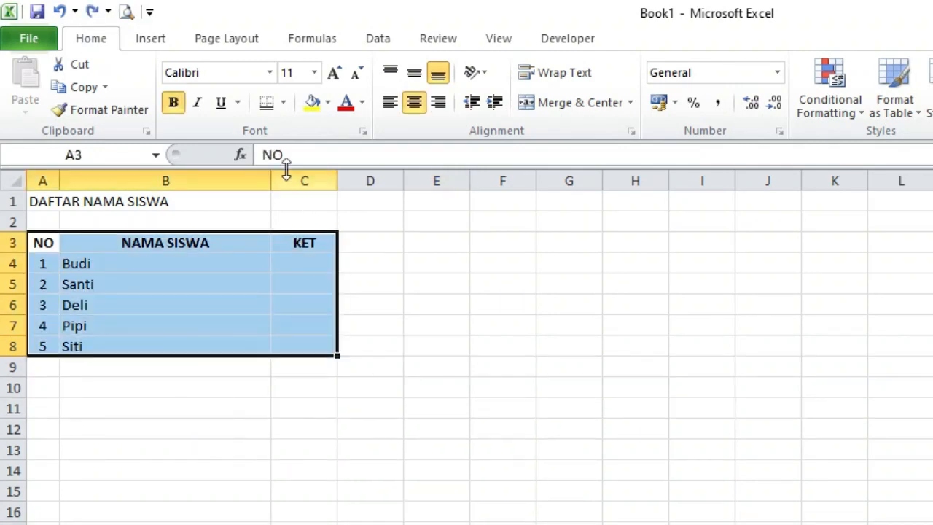
- Try a Thick Bottom Border on the table range A3:C8 and undo it
left_click(283, 103)
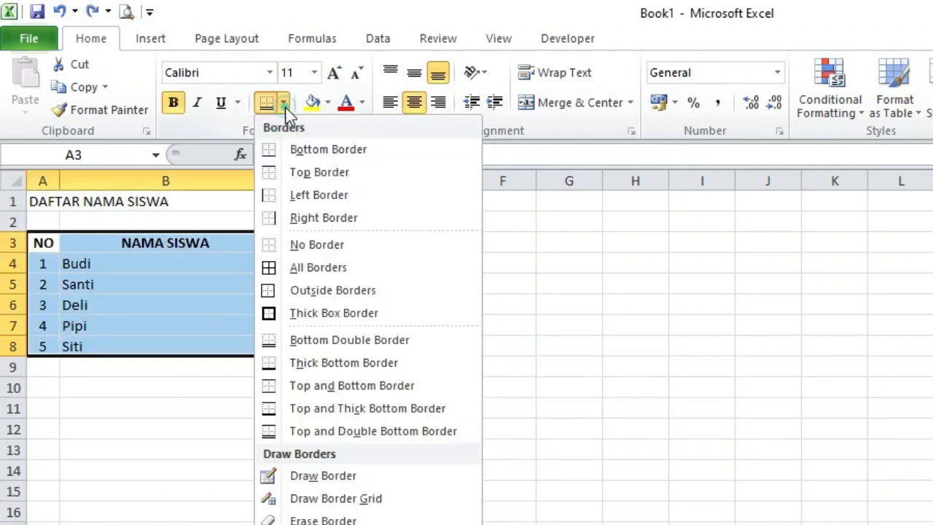
left_click(331, 367)
left_click(416, 348)
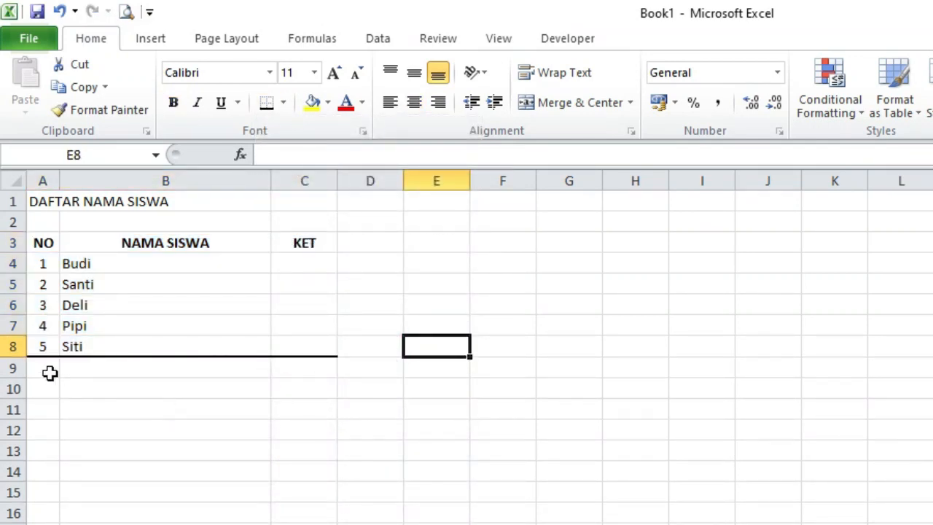
left_click_drag(43, 242, 270, 347)
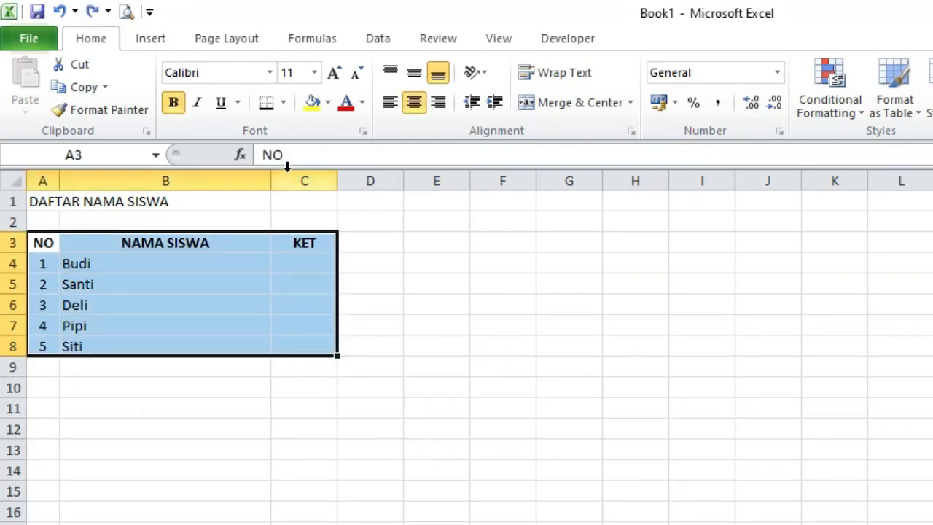
- Try a Top and Bottom Border on the table range A3:C8 and undo it
left_click(283, 102)
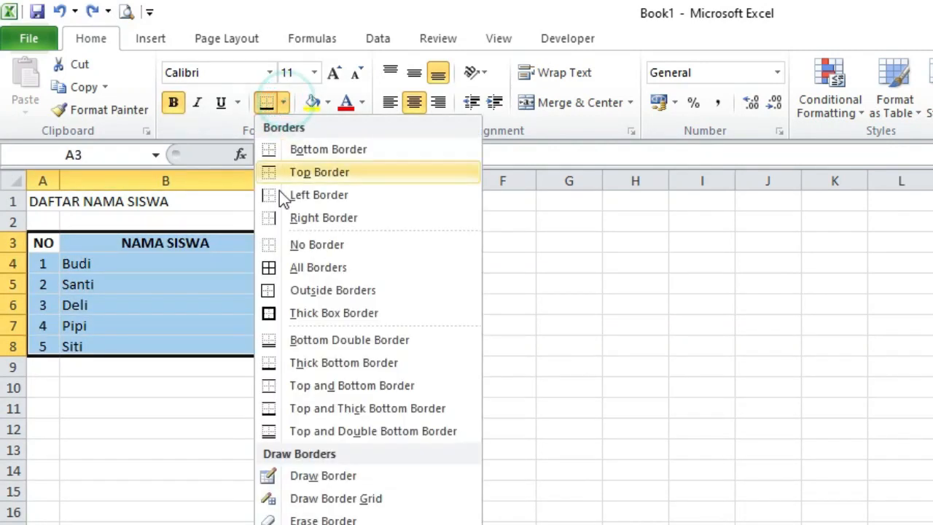
left_click(329, 388)
left_click(385, 367)
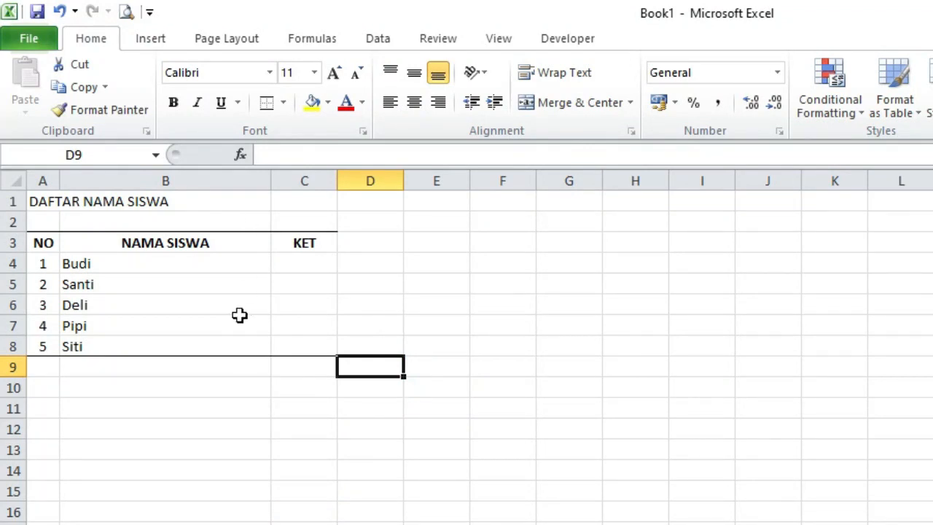
key("ctrl+z")
- Try a Top and Thick Bottom Border on the table range A3:C8 and undo it
left_click(281, 106)
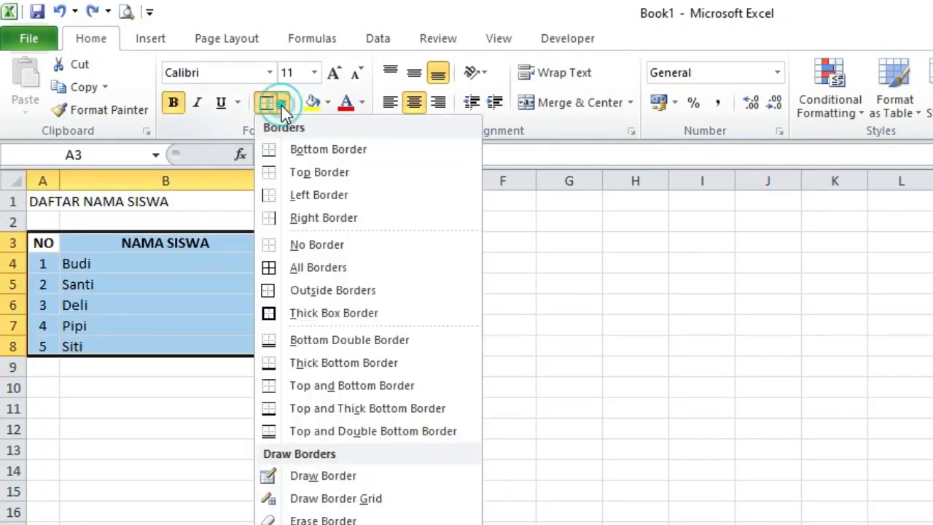
left_click(321, 409)
left_click(417, 389)
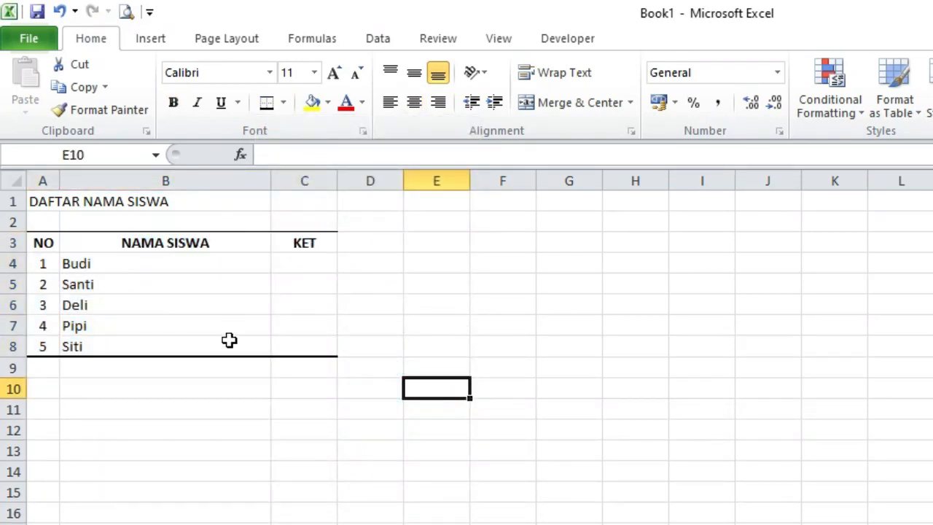
left_click_drag(42, 243, 304, 346)
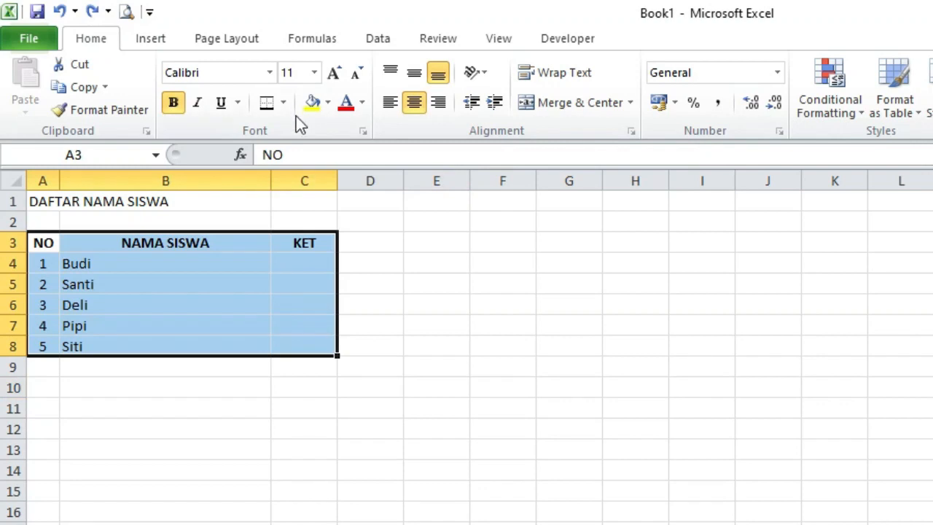
- Try a Top and Double Bottom Border on the table range A3:C8 and undo it
left_click(283, 102)
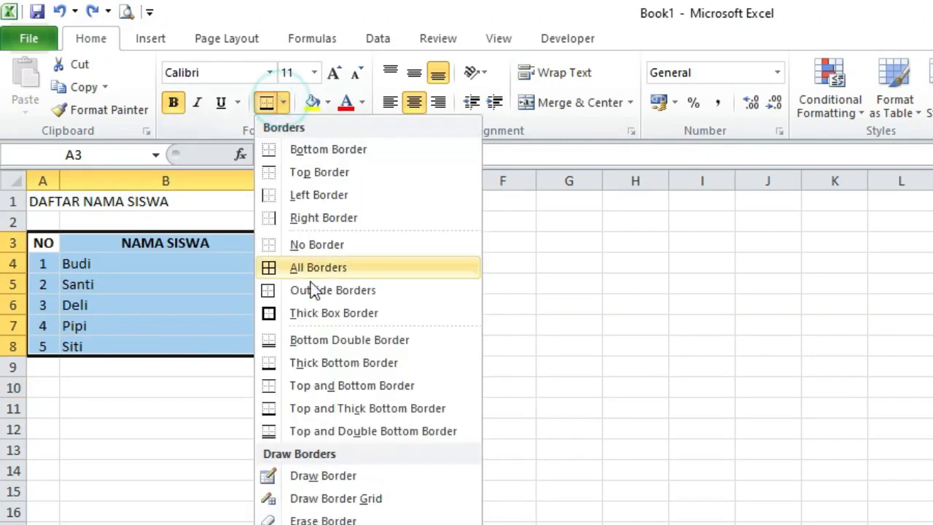
left_click(336, 432)
left_click(475, 389)
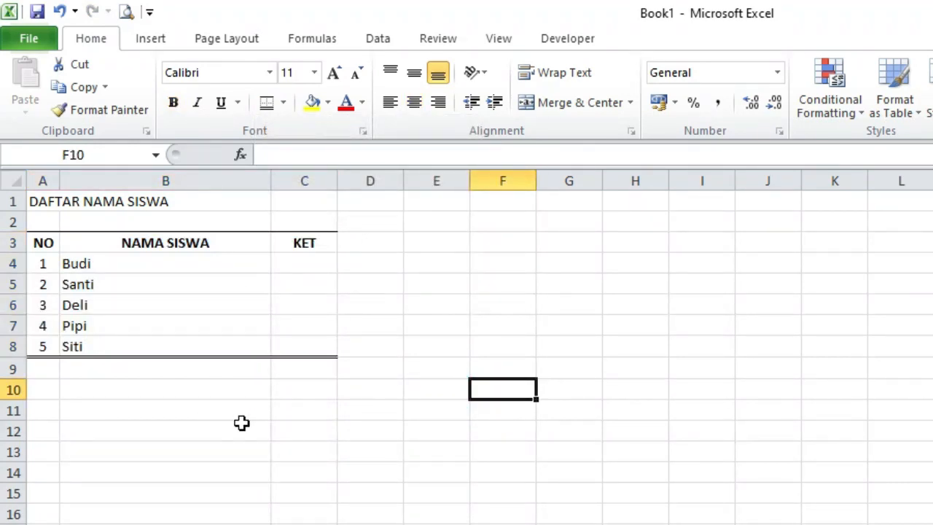
key("ctrl+z")
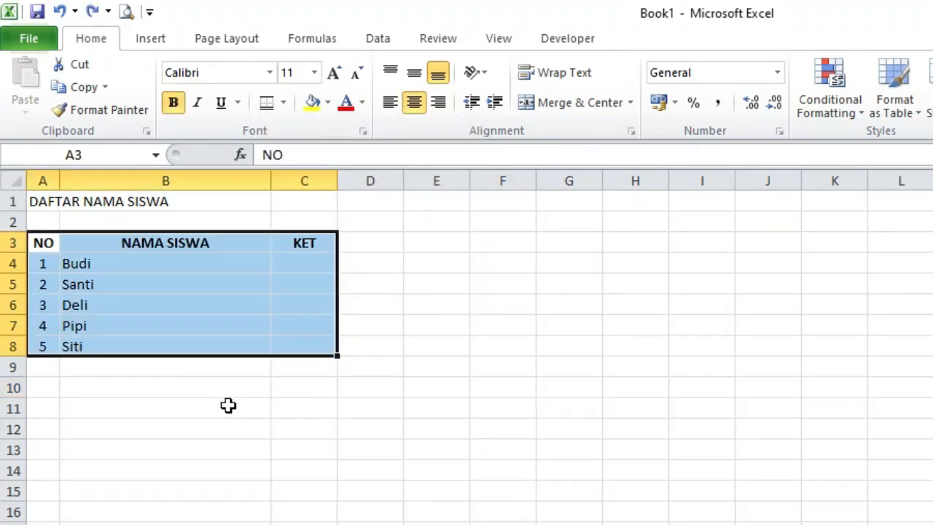
- Apply No Border to the table range A3:C8
left_click(282, 103)
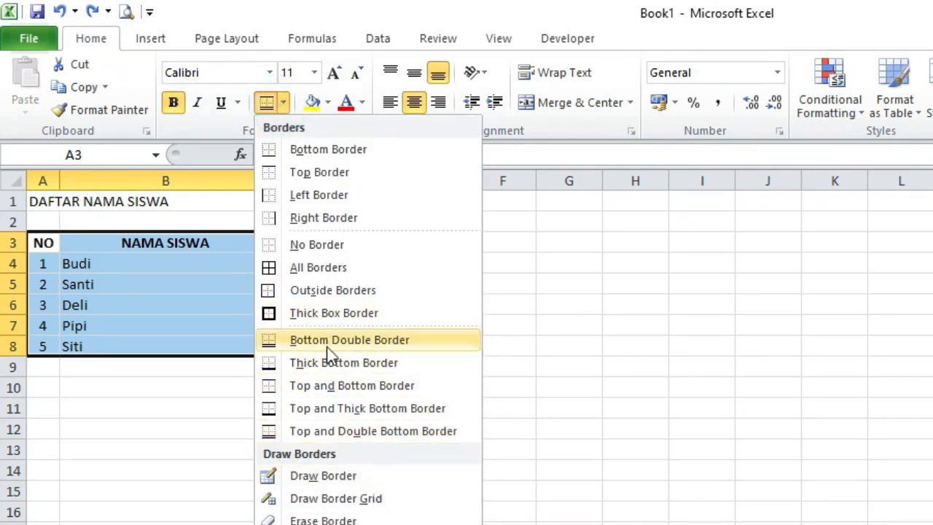
left_click(328, 246)
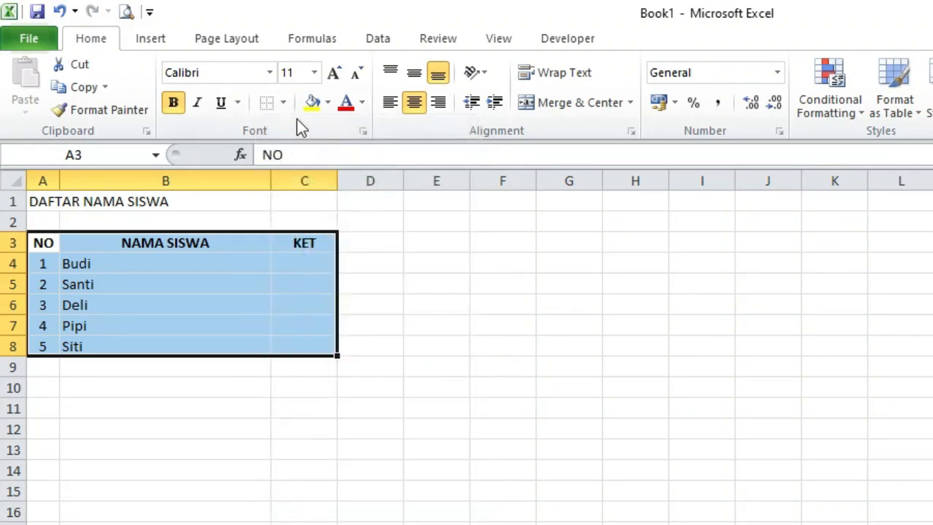
- Draw borders by hand with Draw Border along the top and right edges of the table range A3:C8
left_click(284, 102)
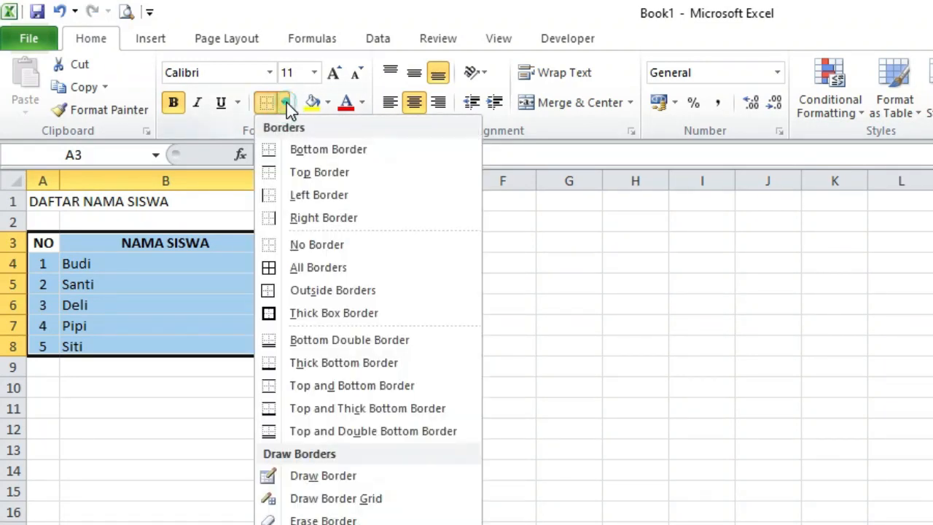
left_click(334, 475)
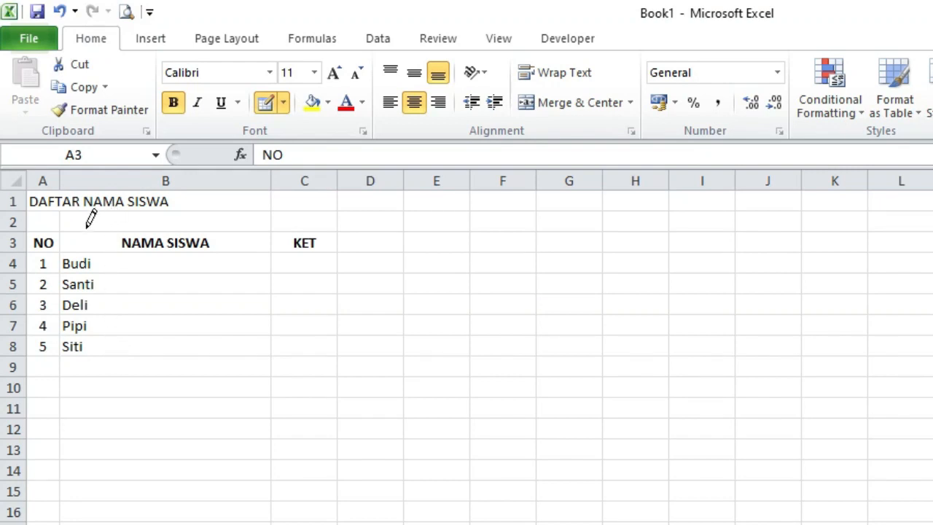
left_click(46, 231)
left_click(109, 232)
left_click(306, 231)
left_click(337, 244)
left_click(338, 264)
left_click(338, 285)
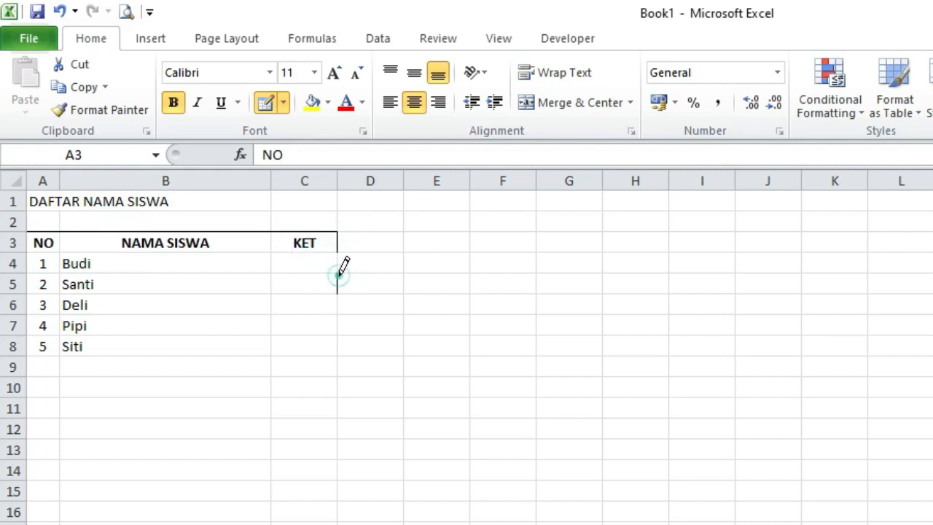
left_click(337, 264)
left_click(338, 305)
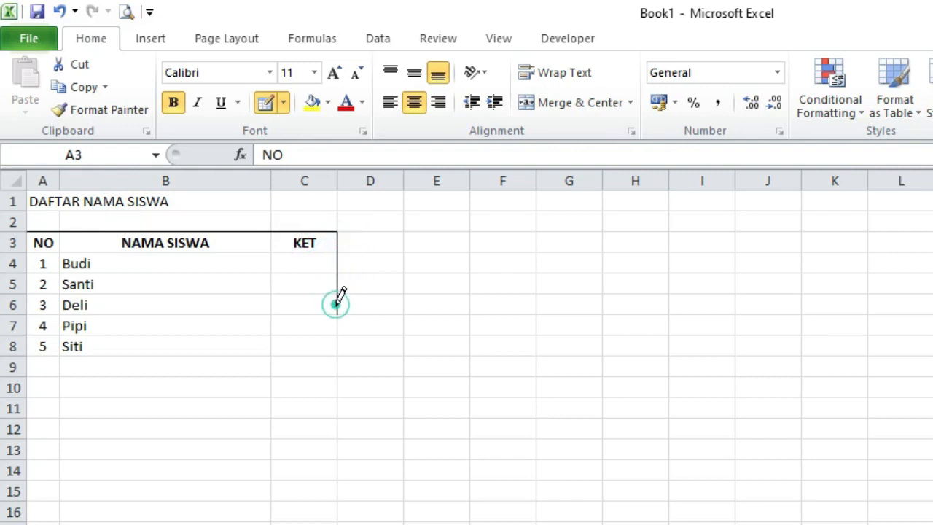
left_click(337, 328)
left_click(337, 344)
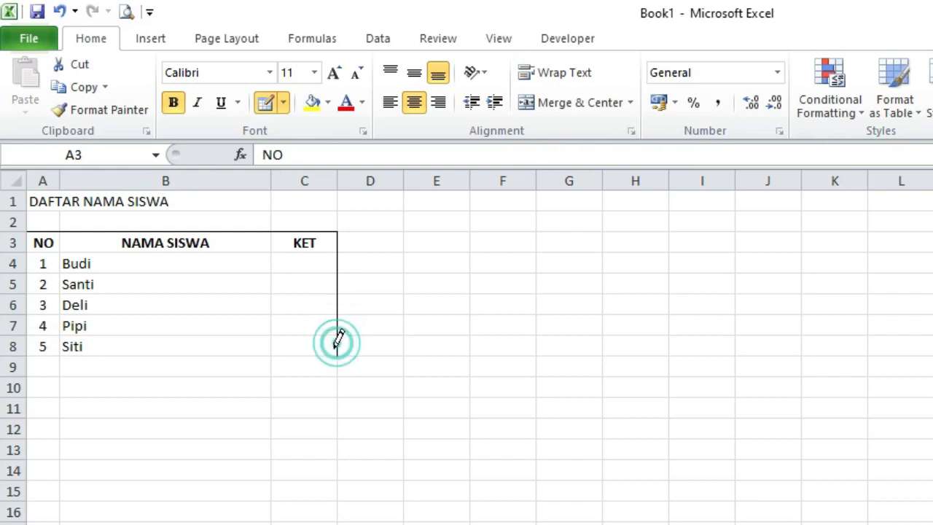
- Draw borders by hand along the table's bottom and left edges and as vertical dividers between its columns
left_click(314, 355)
left_click(223, 355)
left_click(44, 355)
left_click(31, 336)
left_click(31, 318)
left_click(30, 295)
left_click(30, 275)
left_click(30, 256)
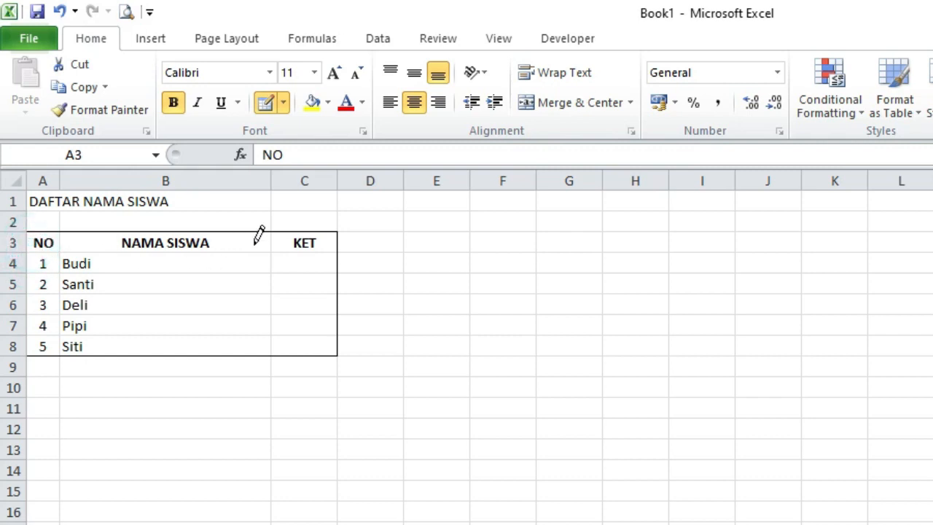
left_click_drag(269, 248, 268, 346)
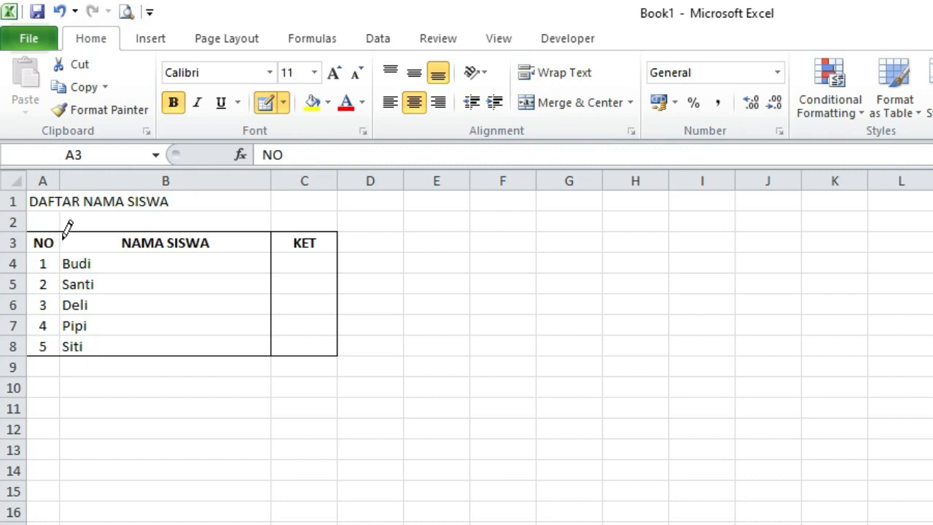
left_click_drag(62, 237, 66, 355)
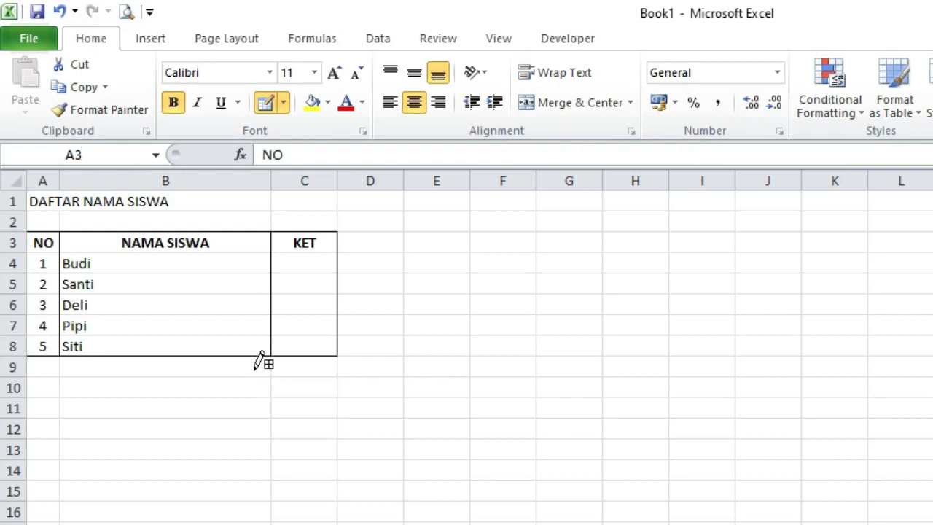
- Undo all the hand-drawn borders on the table
key("ctrl+z")
key("ctrl+z")
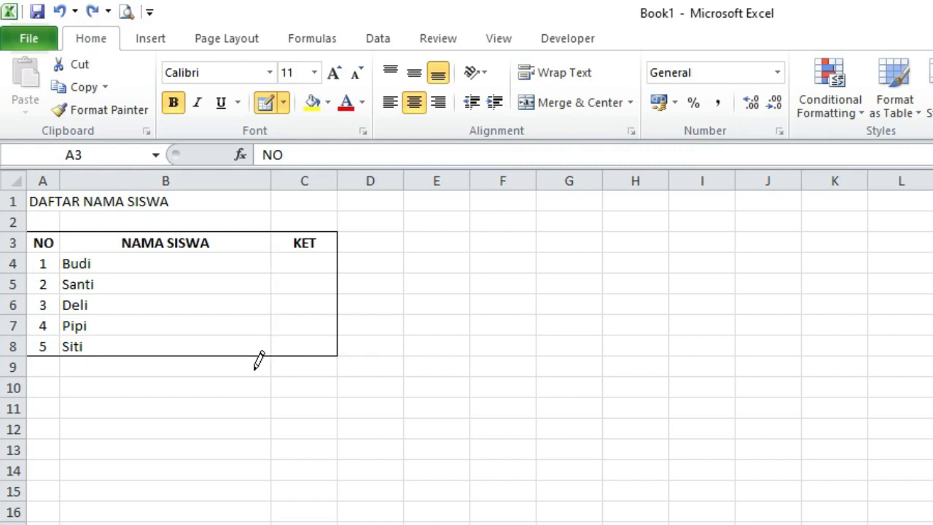
key("ctrl+z")
key("ctrl+z")
key("ctrl+z")
key("ctrl+z")
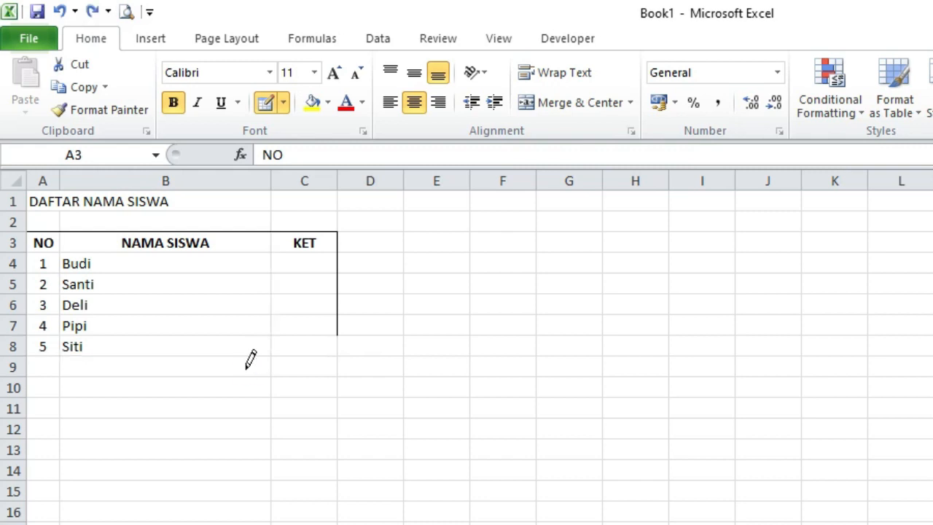
key("ctrl+z")
key("ctrl+z")
key("ctrl+z")
key("ctrl+z")
key("ctrl+z")
key("ctrl+z")
key("ctrl+z")
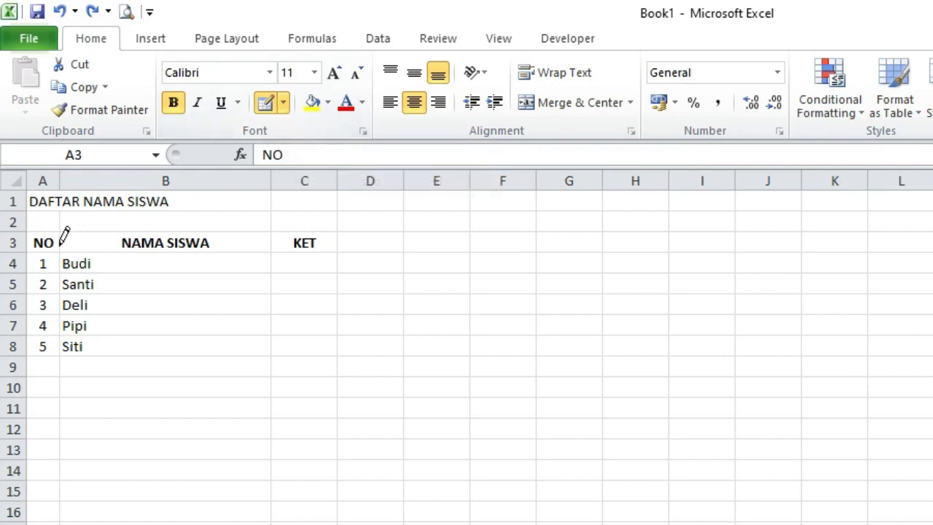
- Draw a border grid with Draw Border Grid over the table's NAMA SISWA, KET and NO columns, rows 3 to 8
left_click(442, 243)
mouse_move(36, 242)
left_mouse_down()
mouse_move(182, 263)
mouse_move(287, 348)
mouse_move(291, 342)
left_mouse_up()
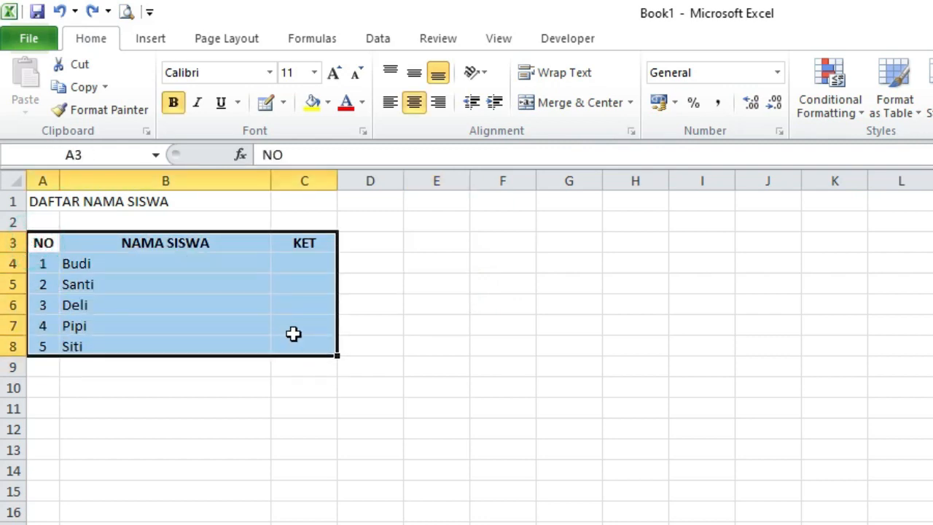
left_click(284, 103)
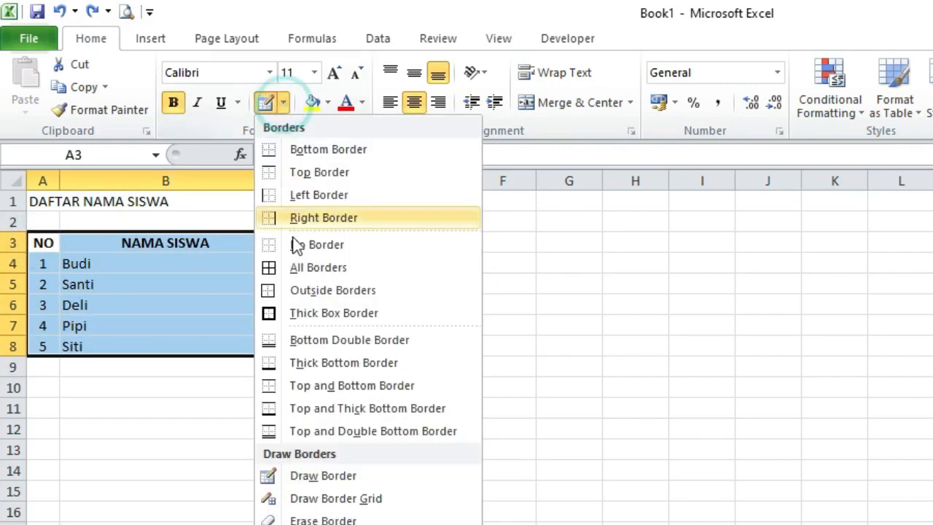
left_click(387, 503)
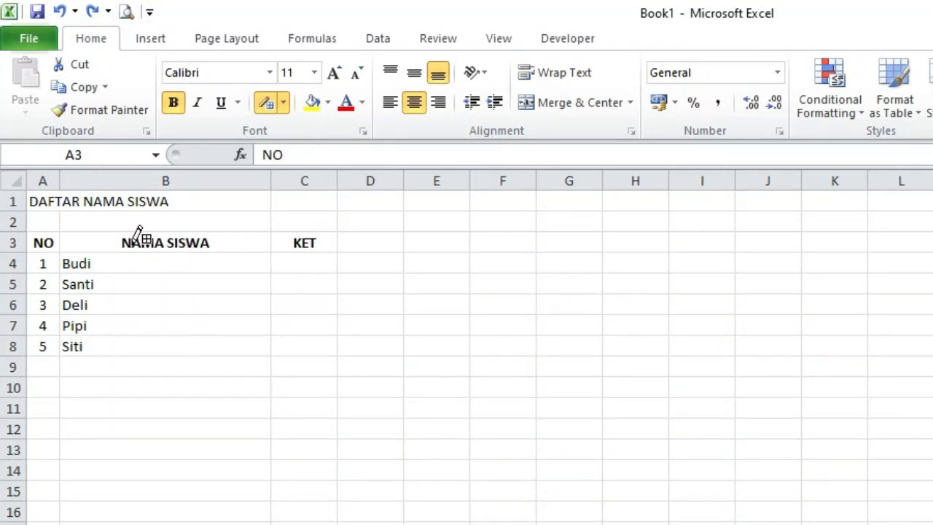
left_click_drag(121, 241, 119, 347)
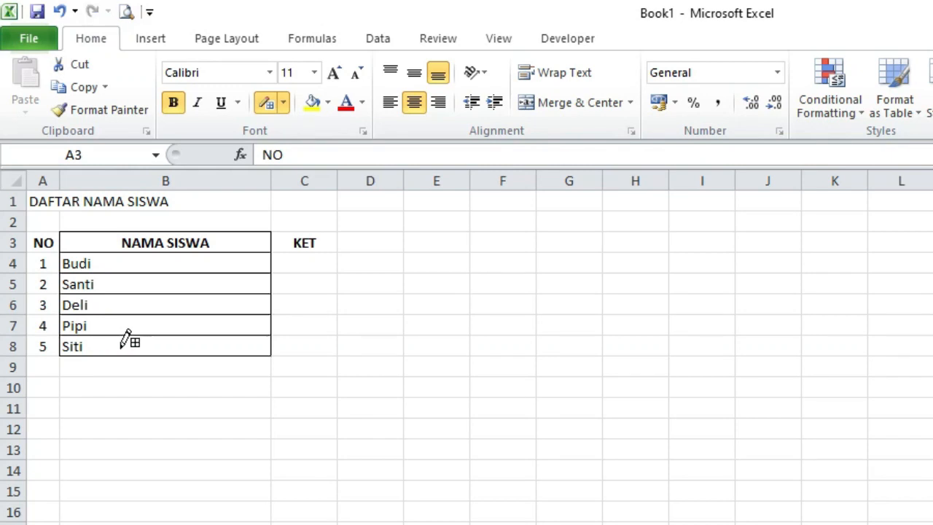
left_click_drag(281, 246, 282, 319)
left_click_drag(293, 243, 292, 346)
left_click_drag(47, 242, 56, 316)
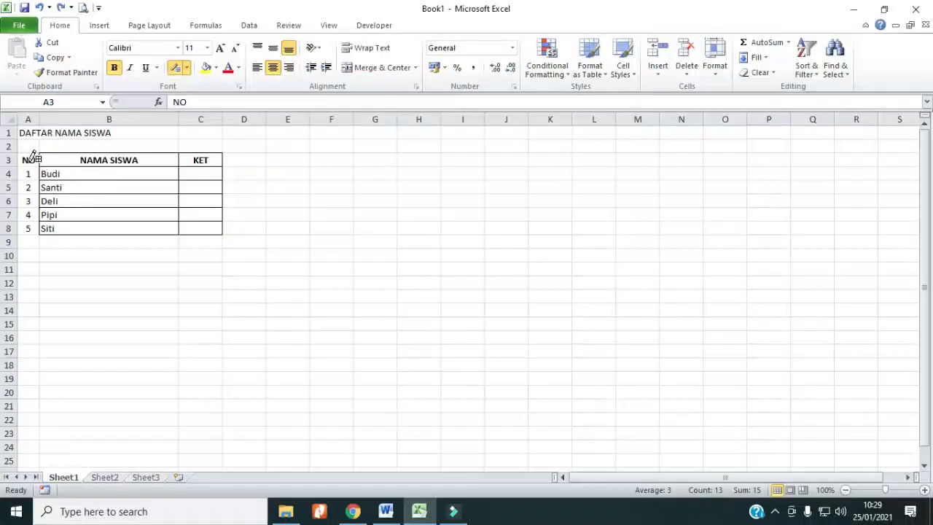
left_click_drag(25, 156, 35, 221)
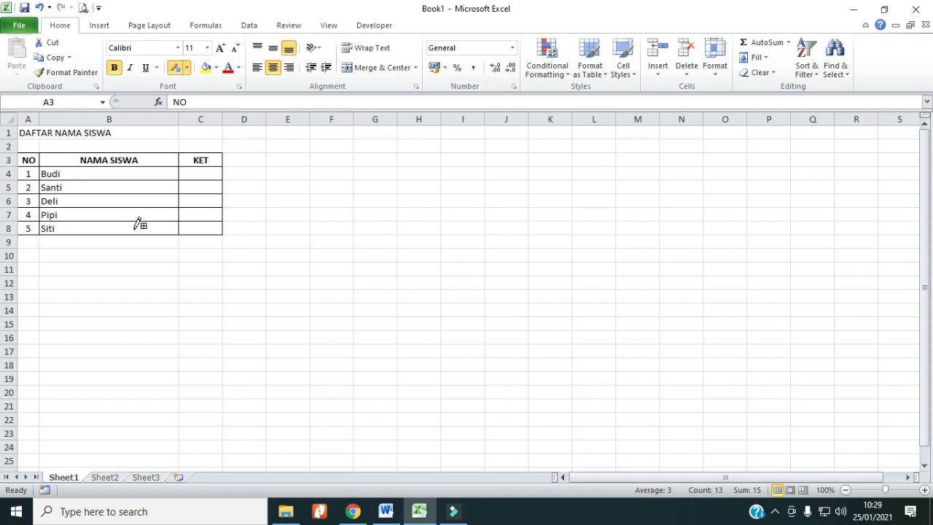
- Erase both vertical dividers between the NO, NAMA SISWA and KET columns in rows 3 to 8 with Erase Border
left_click(188, 68)
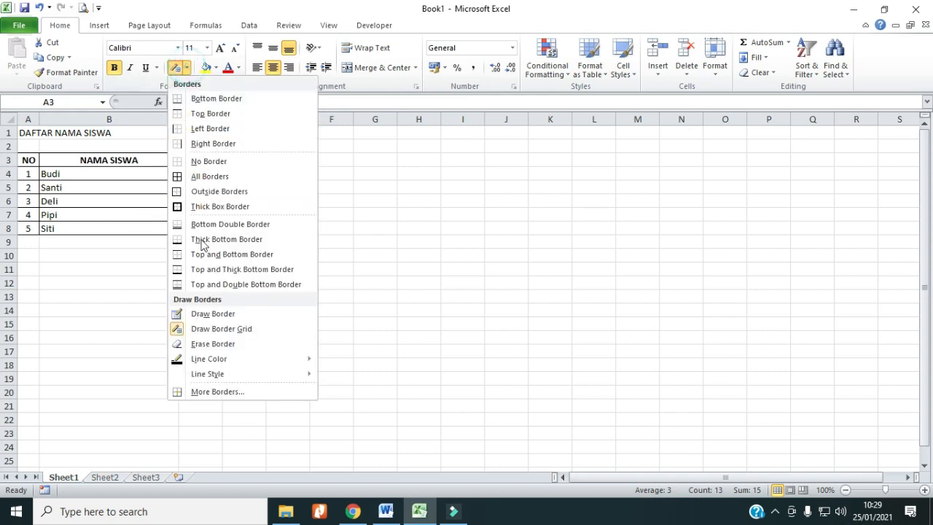
left_click(229, 345)
left_click_drag(180, 160, 179, 228)
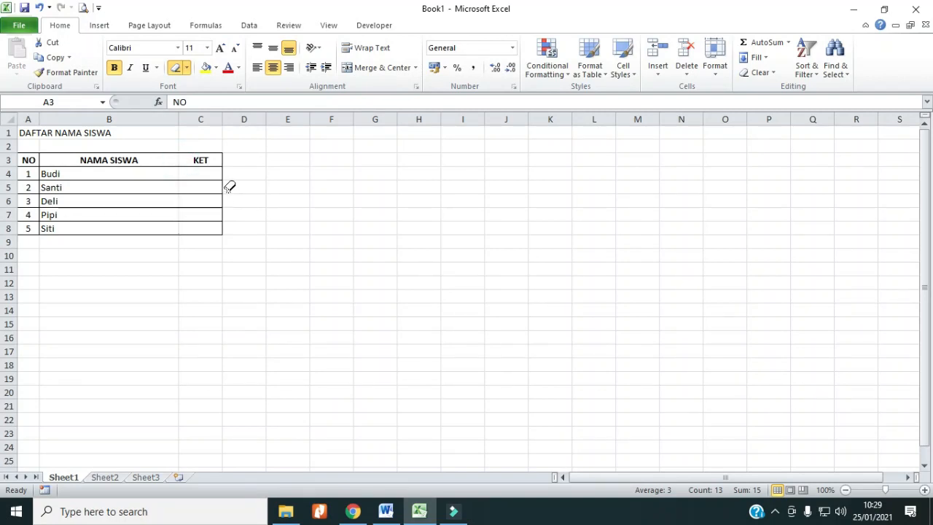
left_click_drag(40, 159, 41, 227)
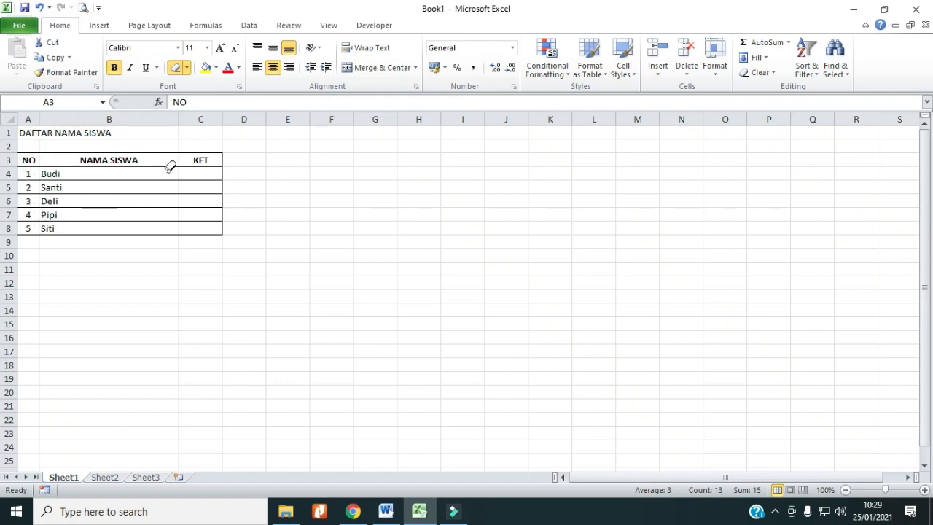
- Erase the horizontal borders between the five student rows, rows 4 to 8, and leave the eraser mode
left_click_drag(32, 176, 199, 175)
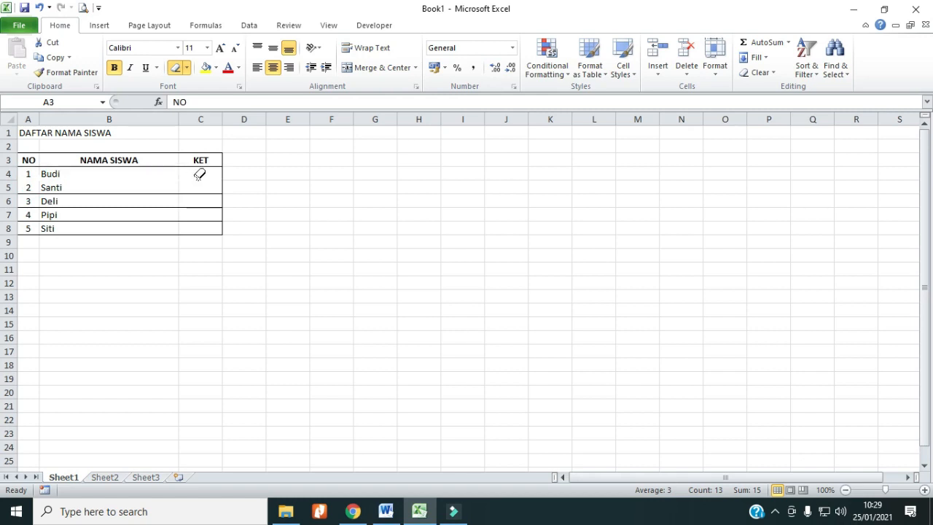
left_click_drag(29, 188, 190, 191)
left_click_drag(26, 205, 198, 202)
mouse_move(24, 216)
left_mouse_down()
mouse_move(194, 215)
mouse_move(187, 225)
left_mouse_up()
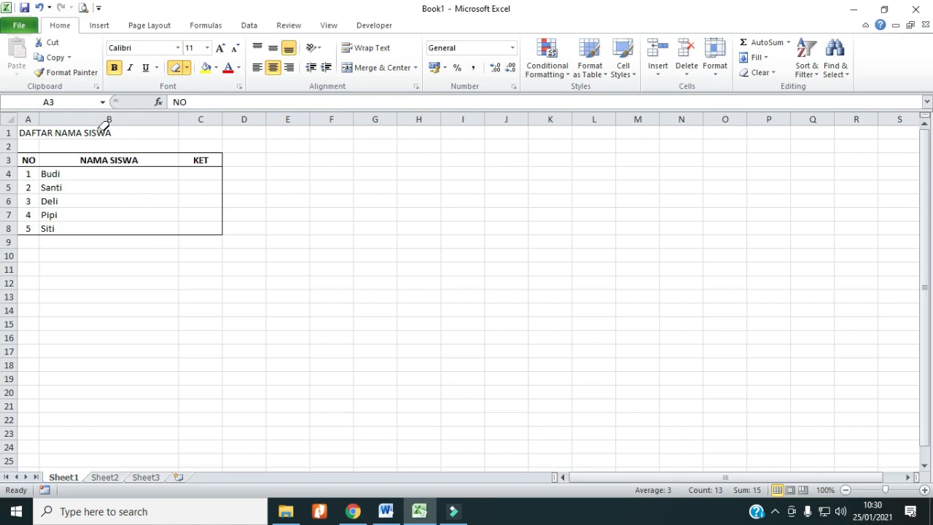
left_click(328, 187)
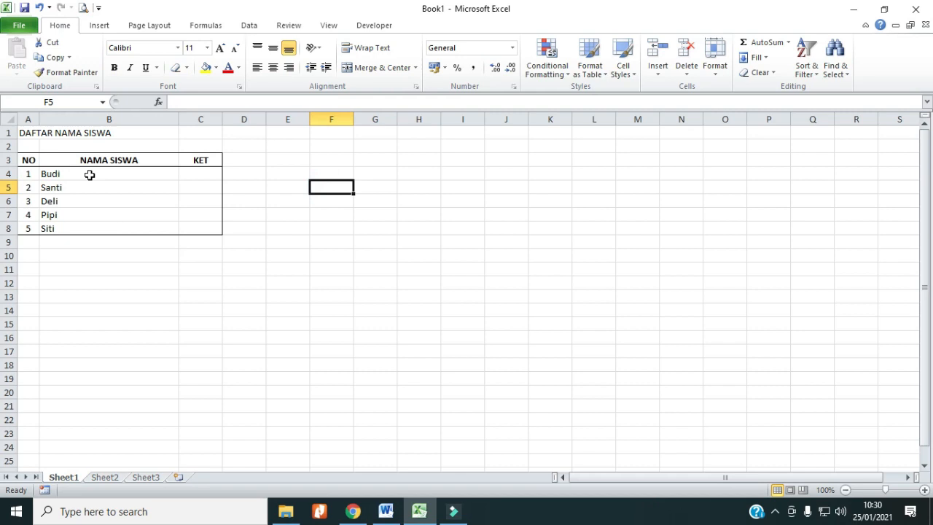
- Set the border line colour to dark olive green and draw a line beneath row 4 across columns A to C
left_click_drag(29, 160, 194, 230)
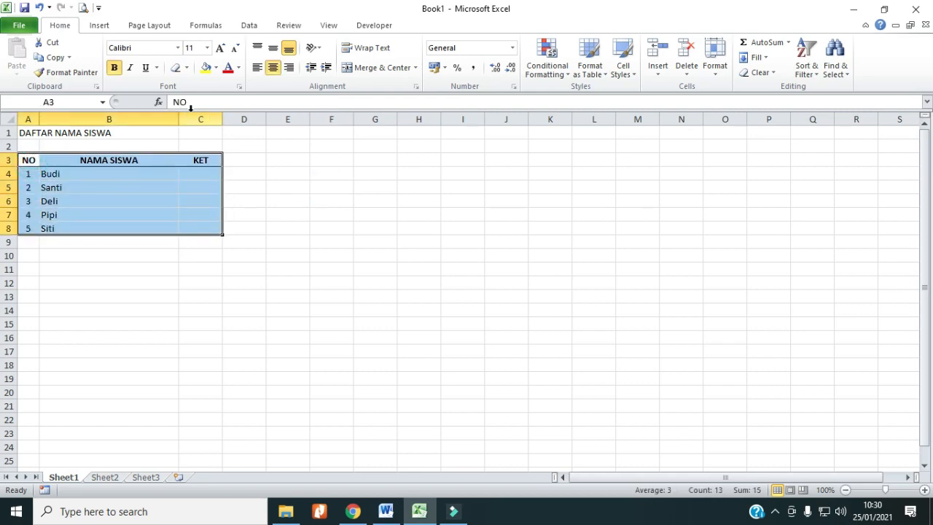
left_click(187, 67)
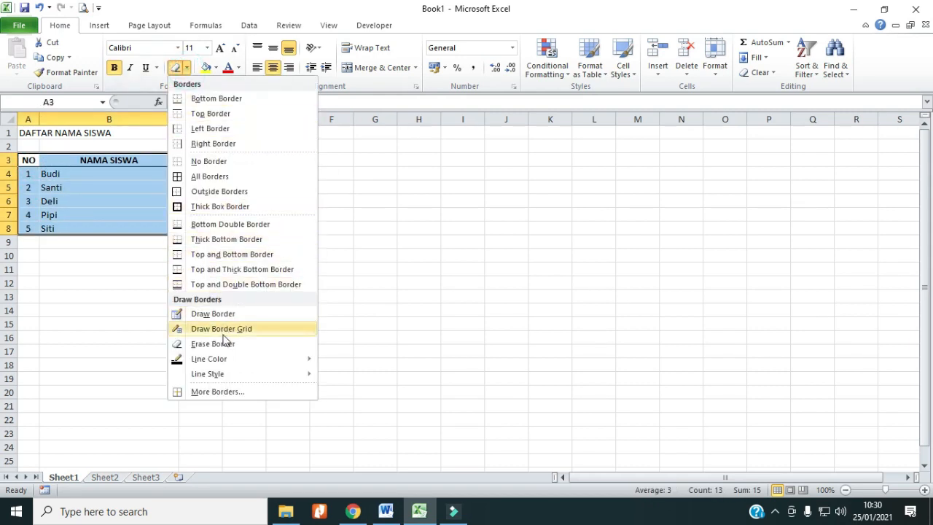
mouse_move(226, 359)
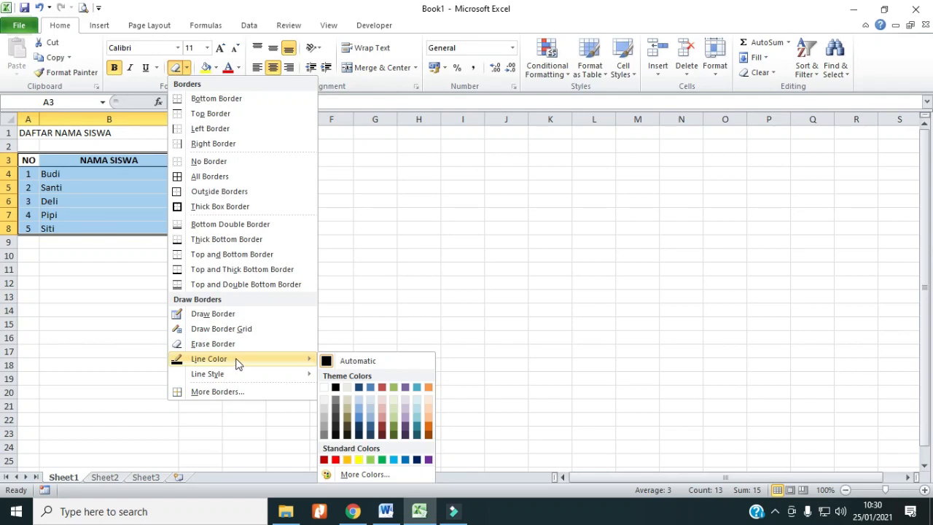
left_click(394, 430)
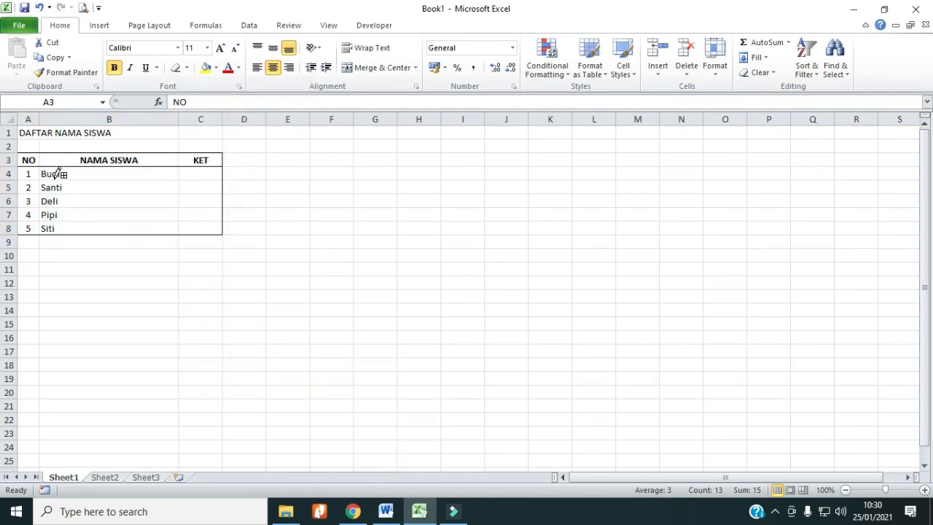
left_click_drag(35, 177, 220, 179)
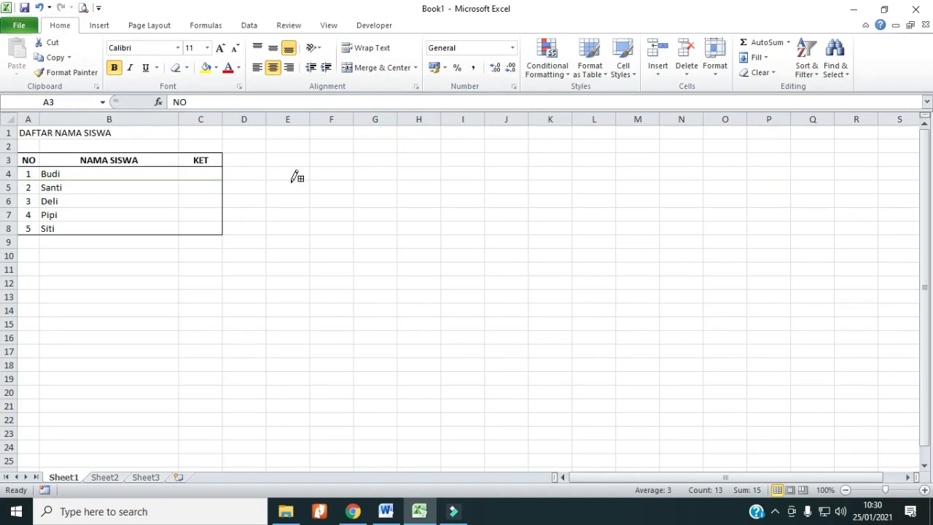
- Zoom the sheet in to 200% to examine the coloured line beneath row 4 of the table
left_click(925, 490)
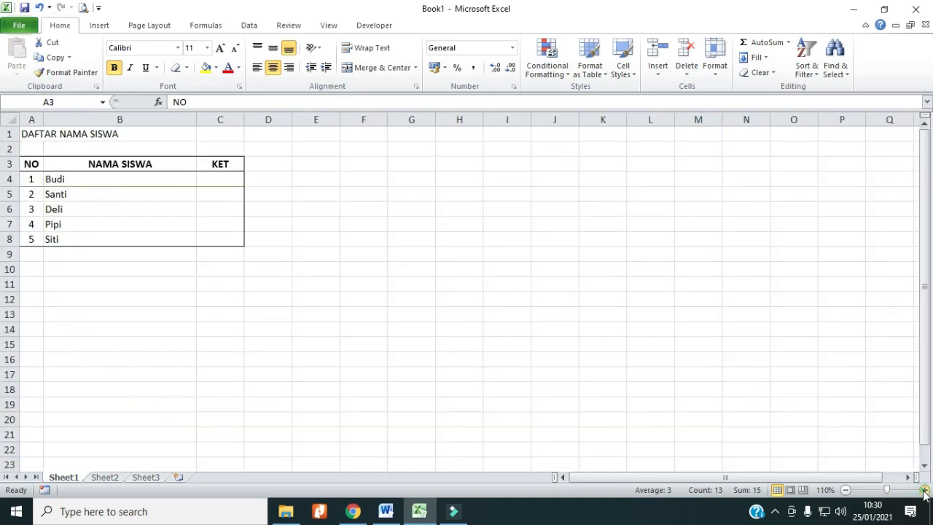
left_click(925, 489)
left_click(925, 490)
left_click(924, 490)
left_click(924, 490)
left_click(924, 490)
left_click(925, 489)
left_click(925, 490)
left_click(924, 489)
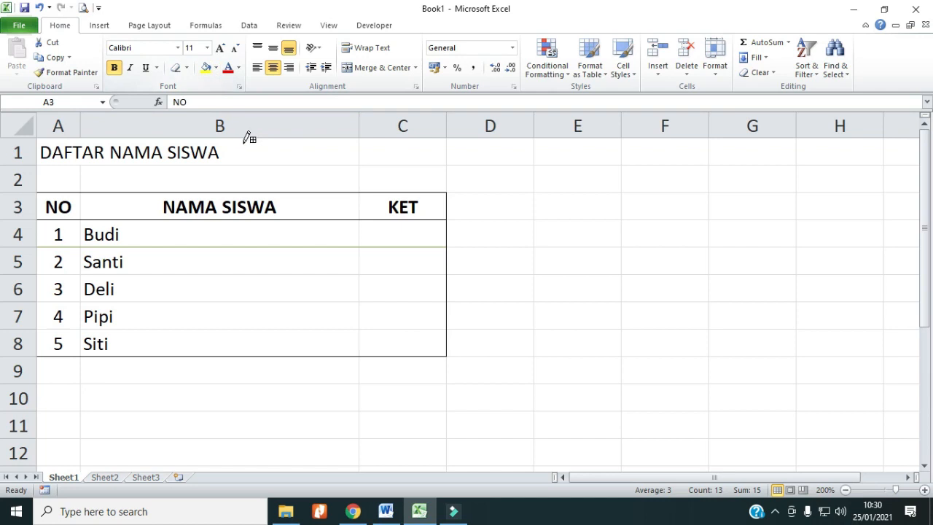
left_click(100, 27)
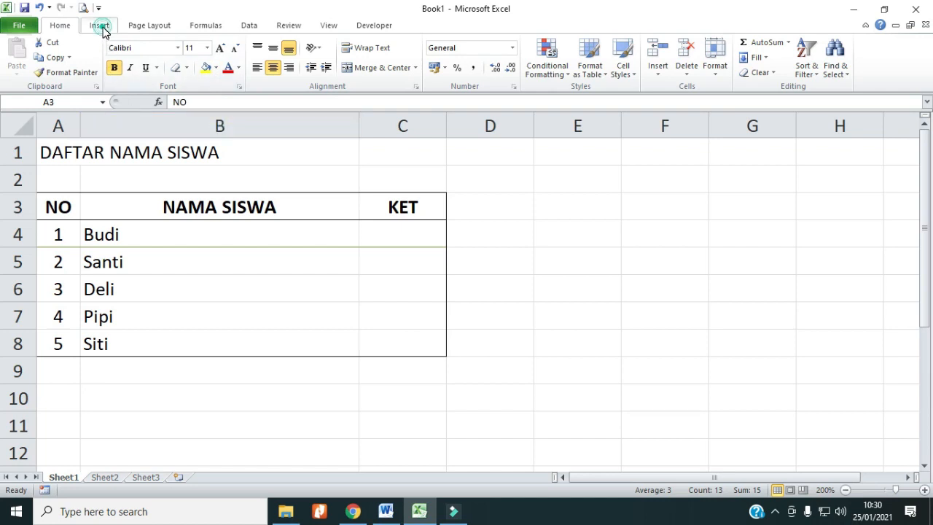
left_click(64, 26)
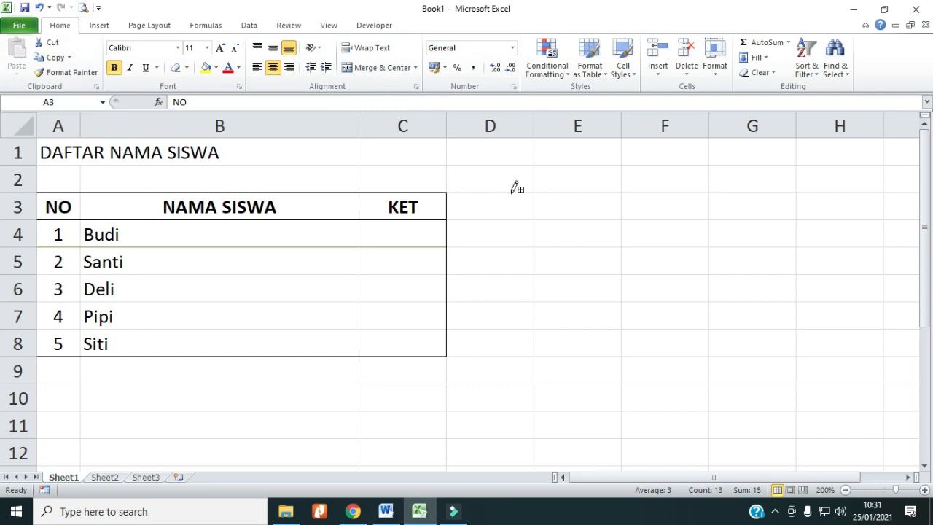
- Set the border line colour to standard red and draw lines beneath rows 5, 6 and 7 of the table
left_click(576, 180)
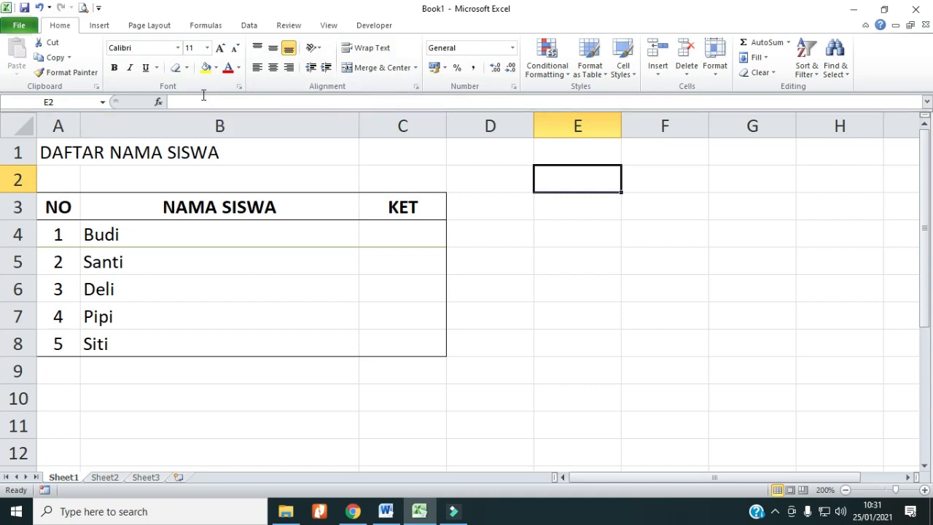
left_click(187, 67)
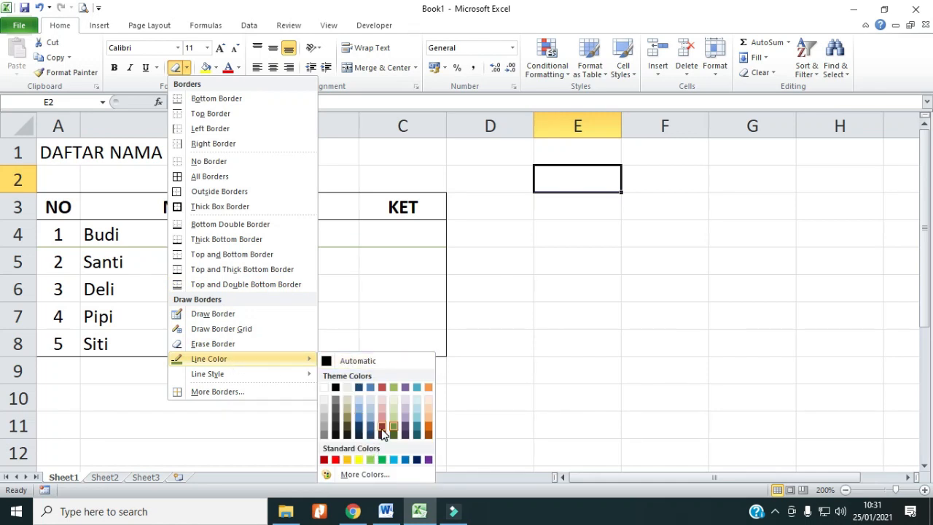
left_click(336, 459)
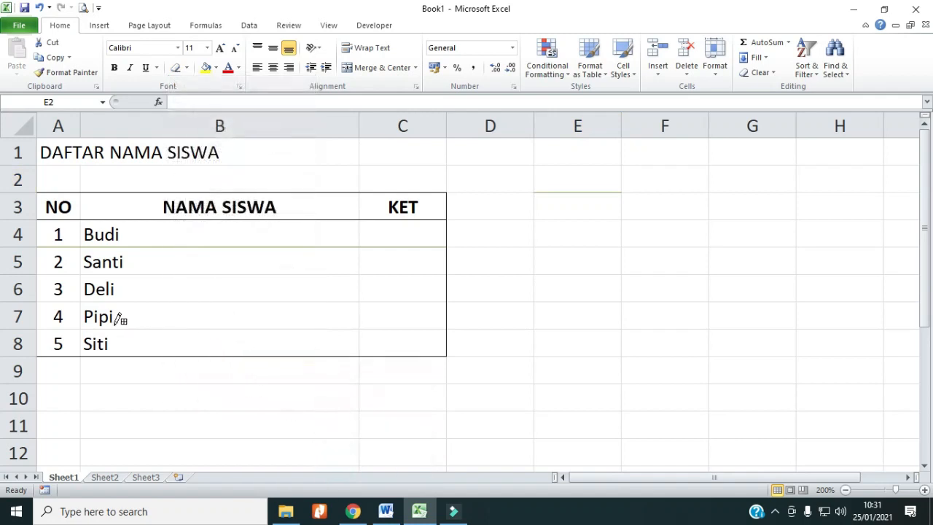
left_click_drag(52, 271, 389, 269)
left_click_drag(64, 299, 336, 297)
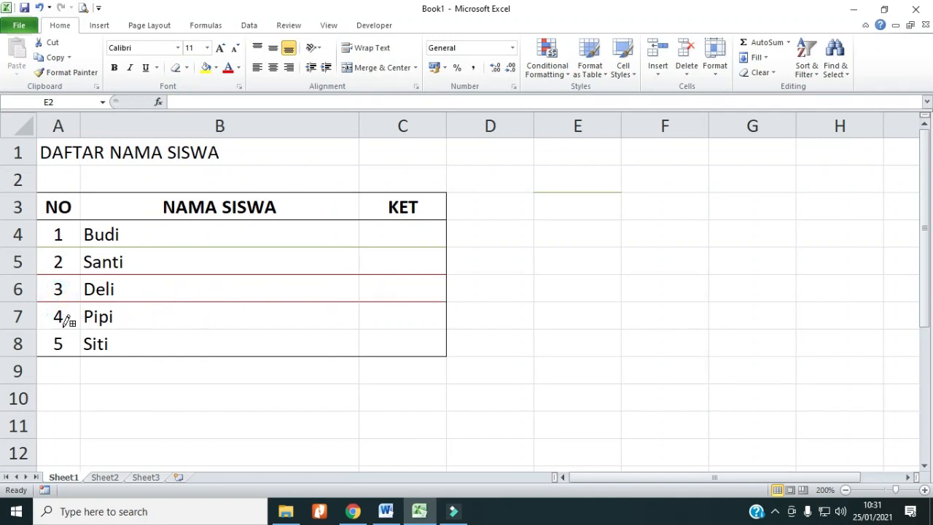
left_click_drag(44, 328, 378, 325)
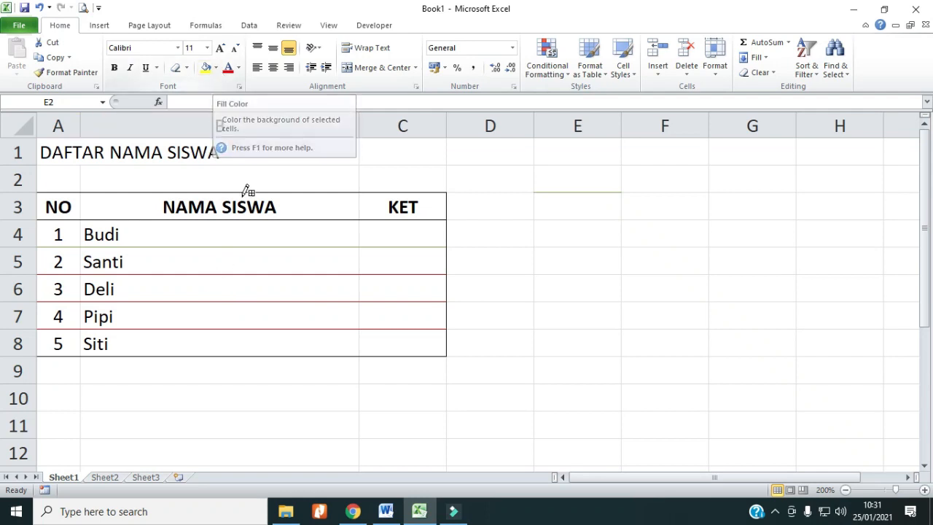
- Remove all borders from the table range A3:C8 with No Border
left_click(603, 206)
left_click_drag(61, 207, 402, 342)
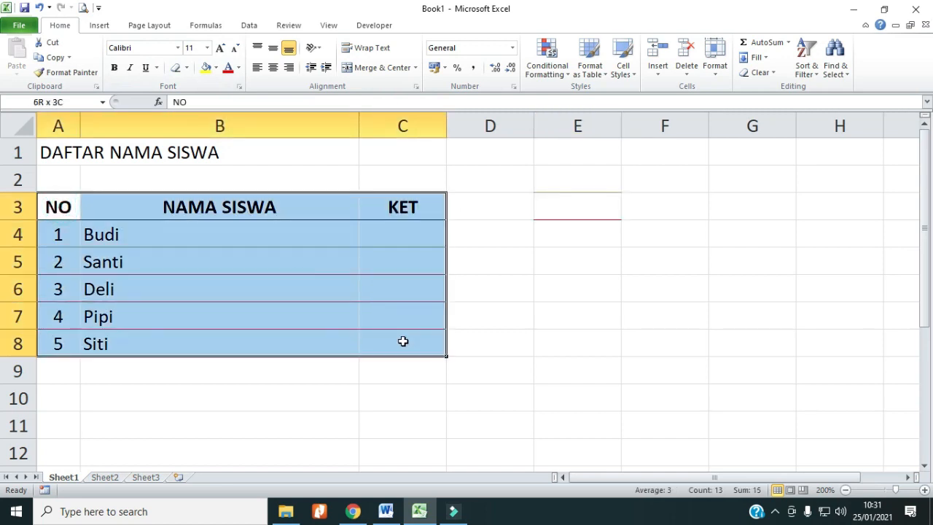
left_click(187, 67)
left_click(200, 161)
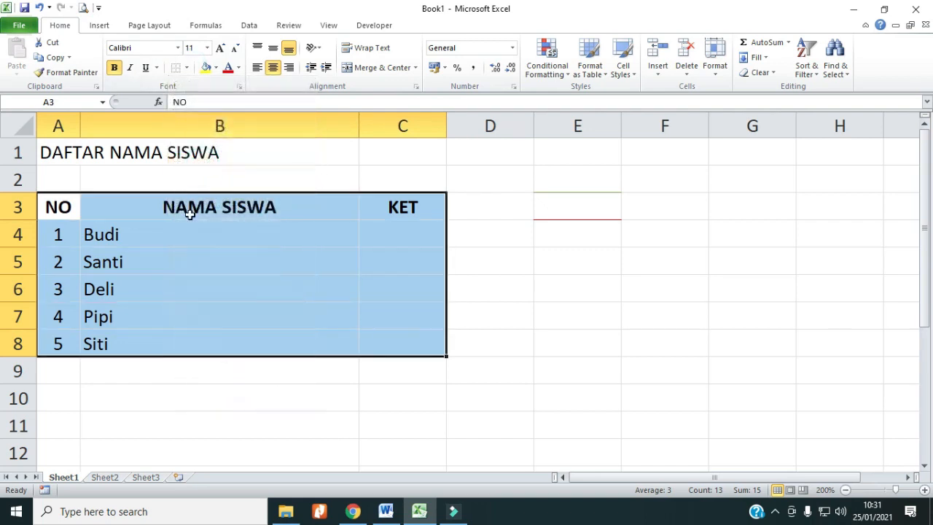
- Choose the dotted border line style and draw a red grid over the table range A3:C8
left_click(187, 67)
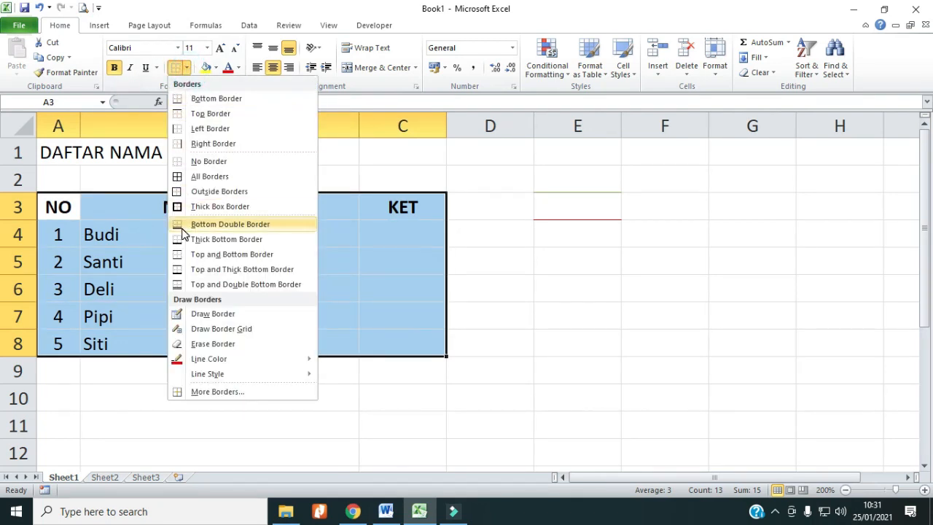
mouse_move(256, 378)
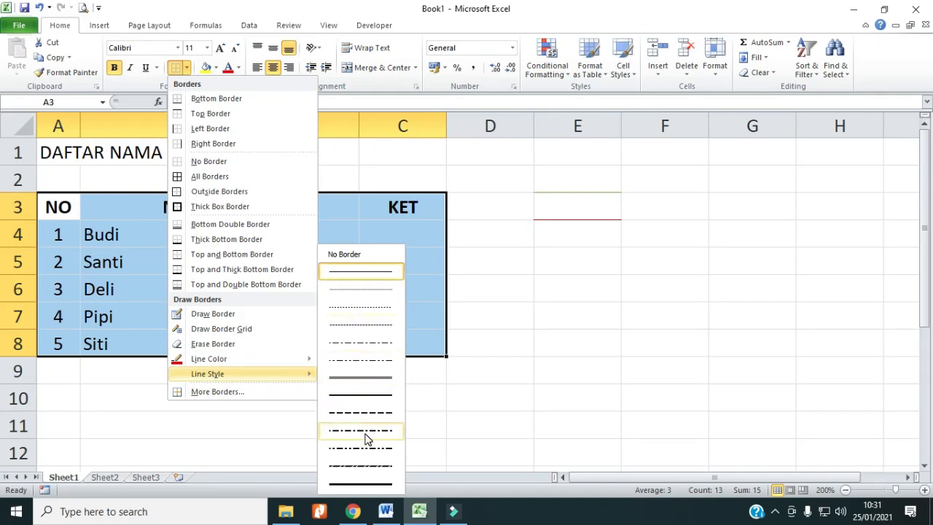
left_click(363, 308)
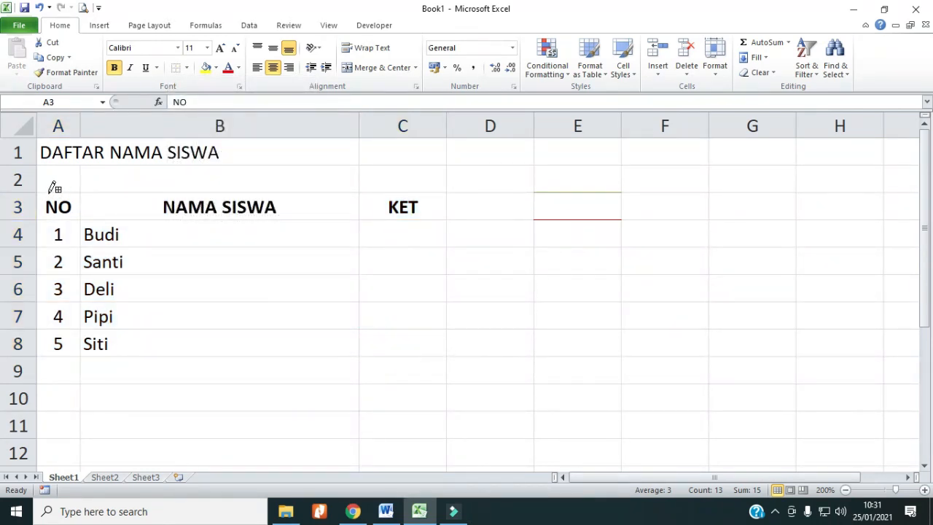
mouse_move(52, 191)
left_mouse_down()
mouse_move(202, 256)
mouse_move(277, 304)
mouse_move(289, 333)
mouse_move(391, 350)
left_mouse_up()
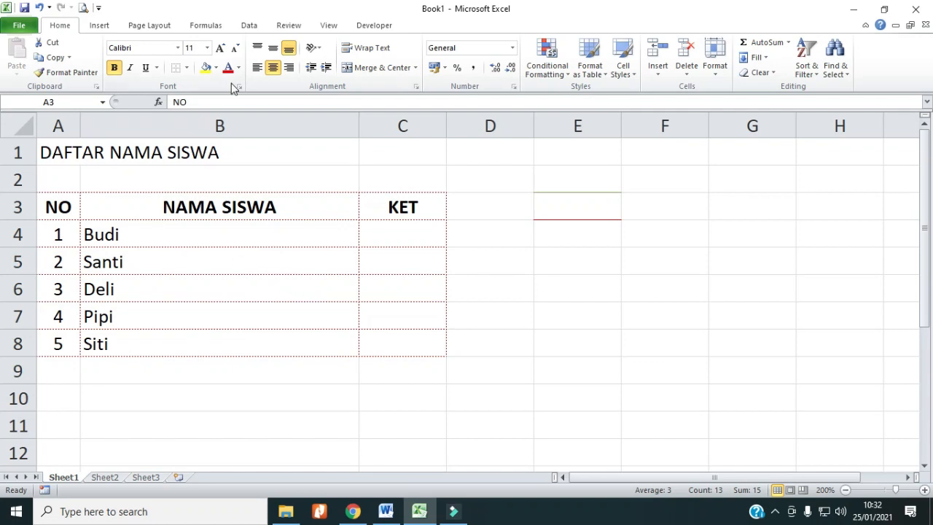
left_click(216, 68)
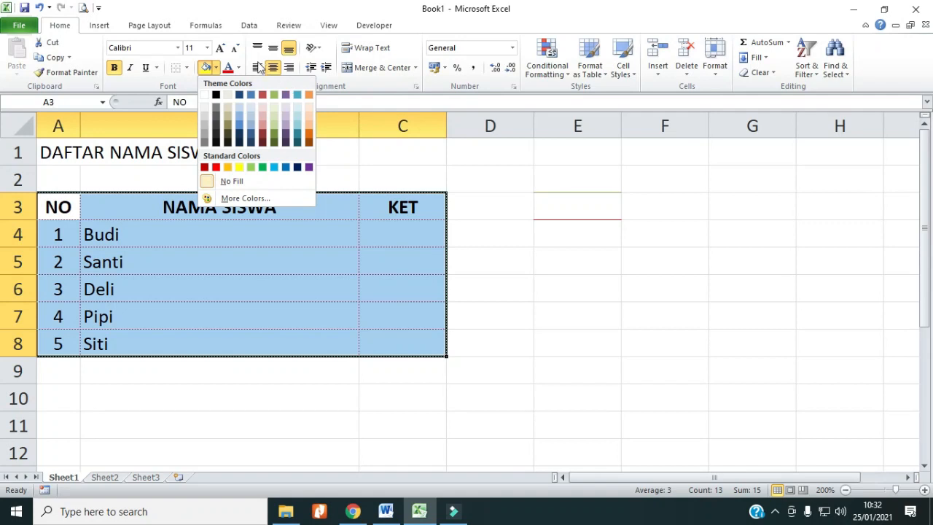
left_click(394, 26)
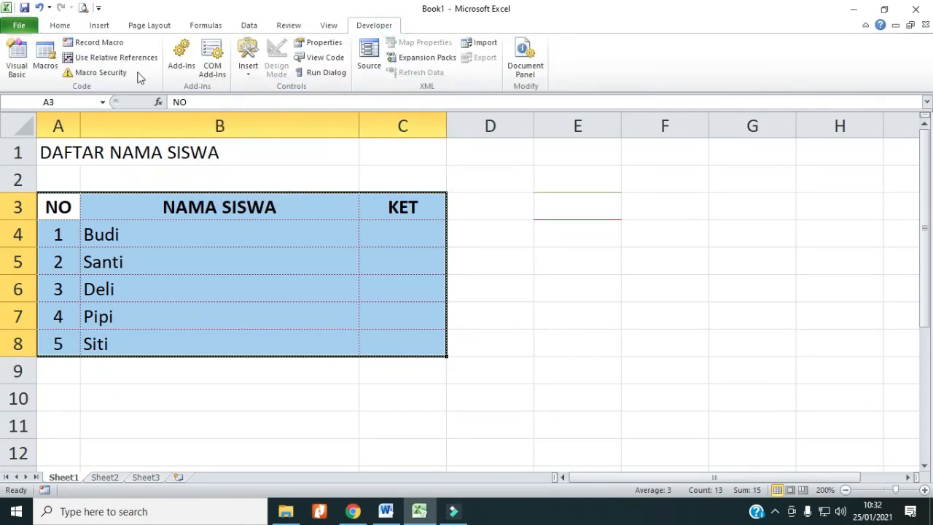
left_click(63, 25)
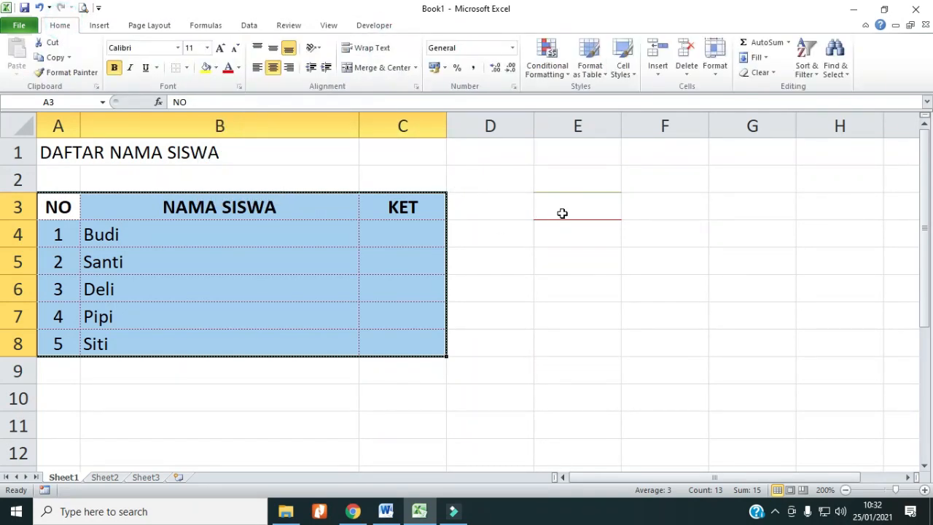
- Choose the thick dash-dot-dot border line style and redraw the red grid over the table range A3:C8
left_click(186, 68)
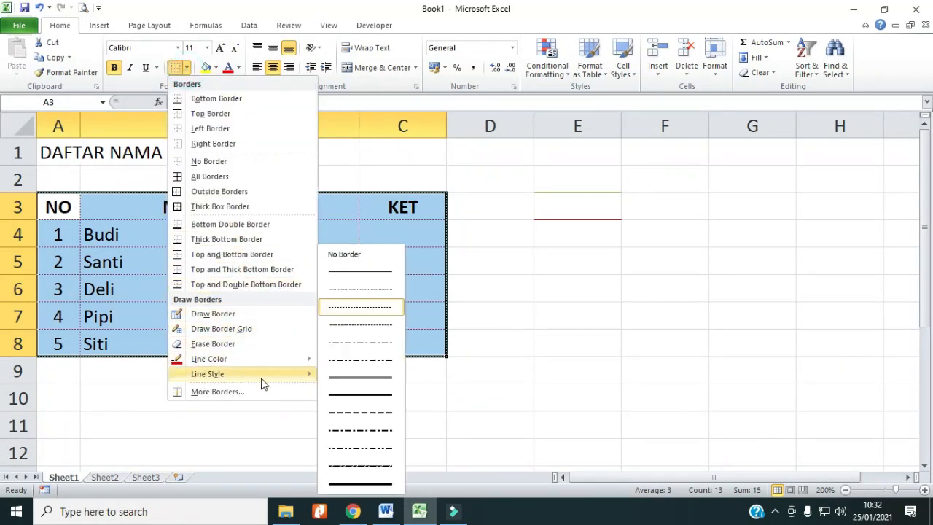
left_click(373, 449)
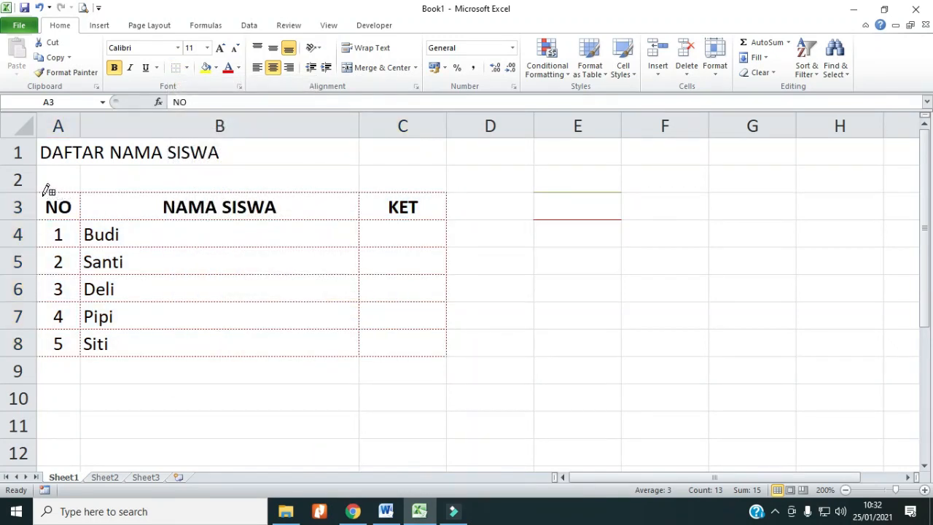
mouse_move(41, 194)
left_mouse_down()
mouse_move(248, 271)
mouse_move(349, 324)
mouse_move(397, 336)
left_mouse_up()
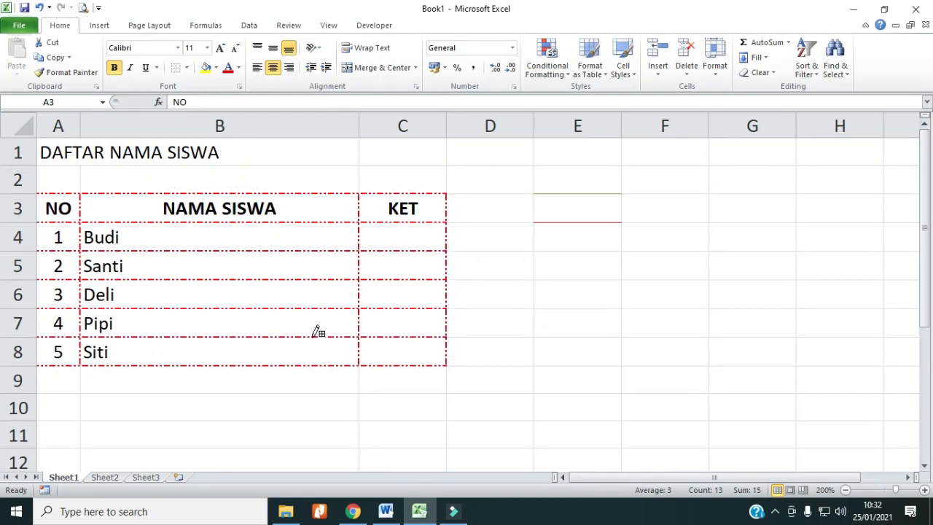
- Draw a border line beneath cell E3, select the table range A3:C8 and remove its borders with No Border
left_click(218, 67)
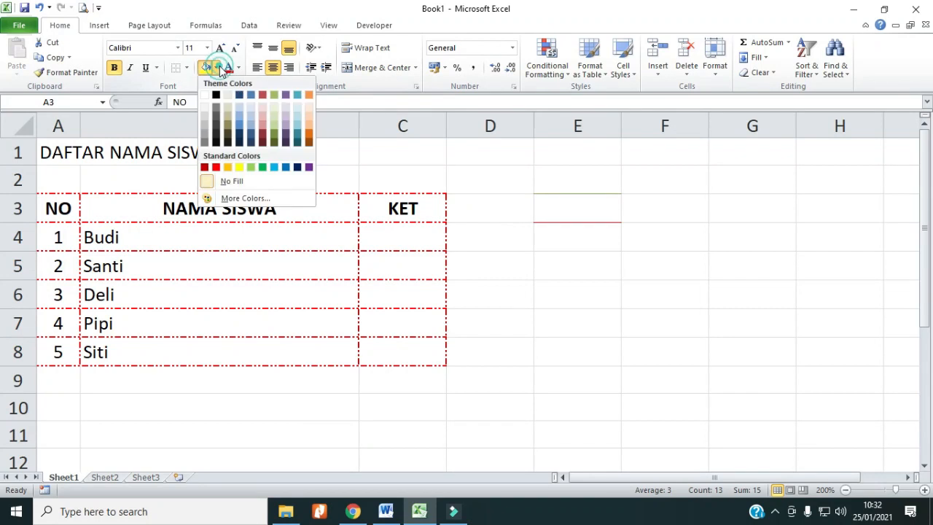
left_click(583, 208)
left_click(584, 209)
left_click_drag(58, 209, 388, 333)
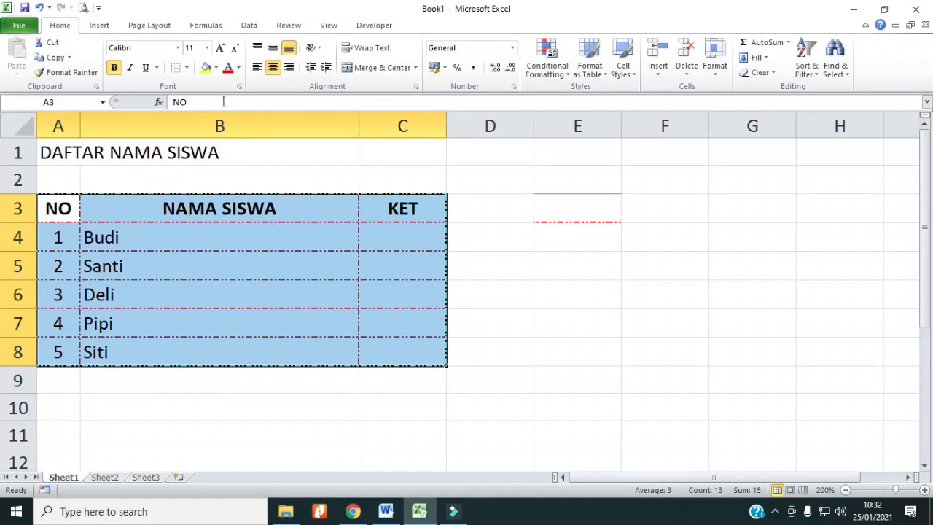
left_click(216, 67)
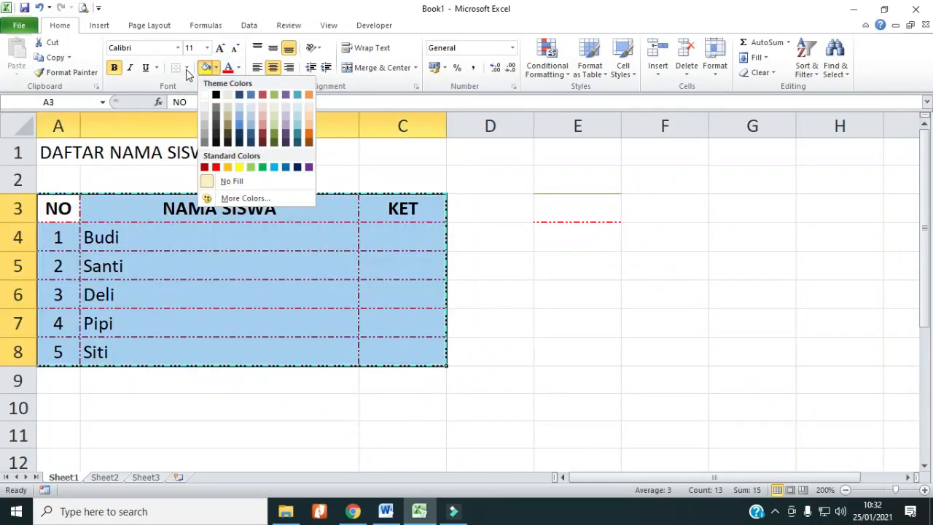
left_click(187, 69)
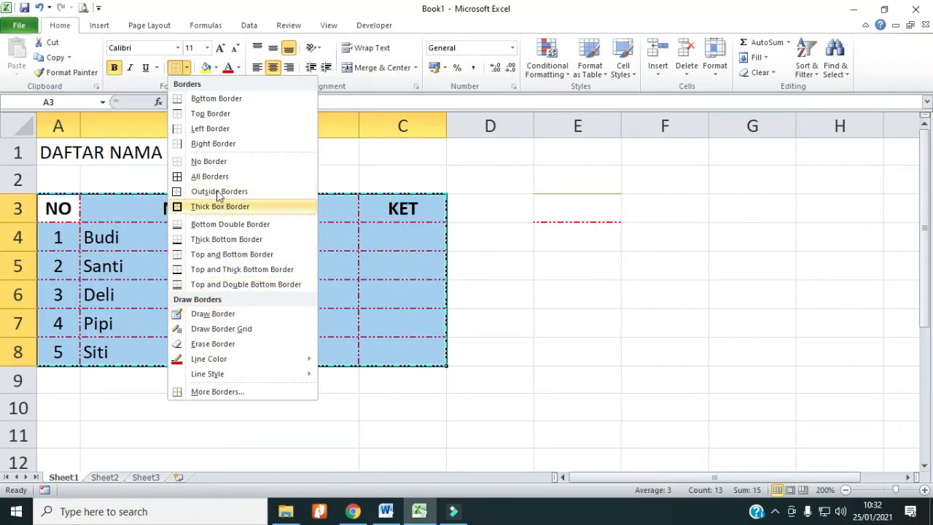
left_click(214, 160)
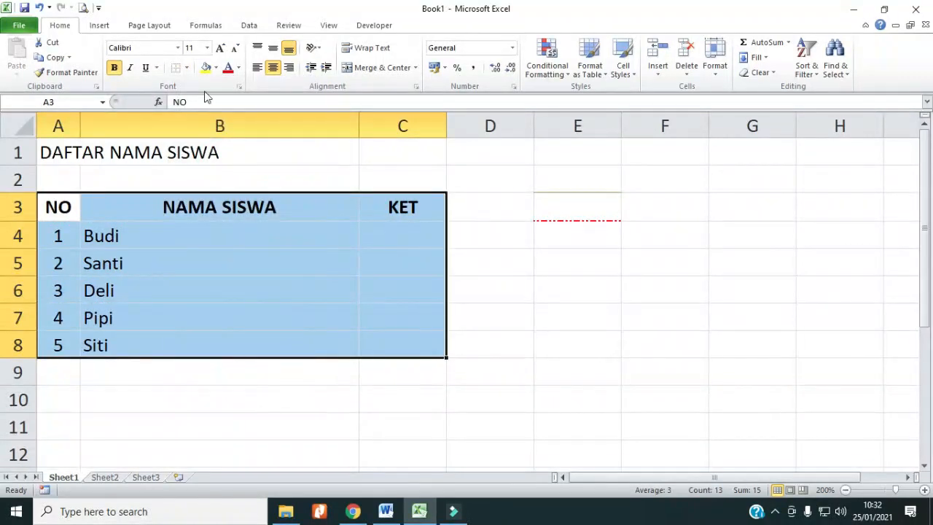
- Apply the Outline border preset with a thin solid line to the table range A3:C8 in the Format Cells border settings
left_click(187, 68)
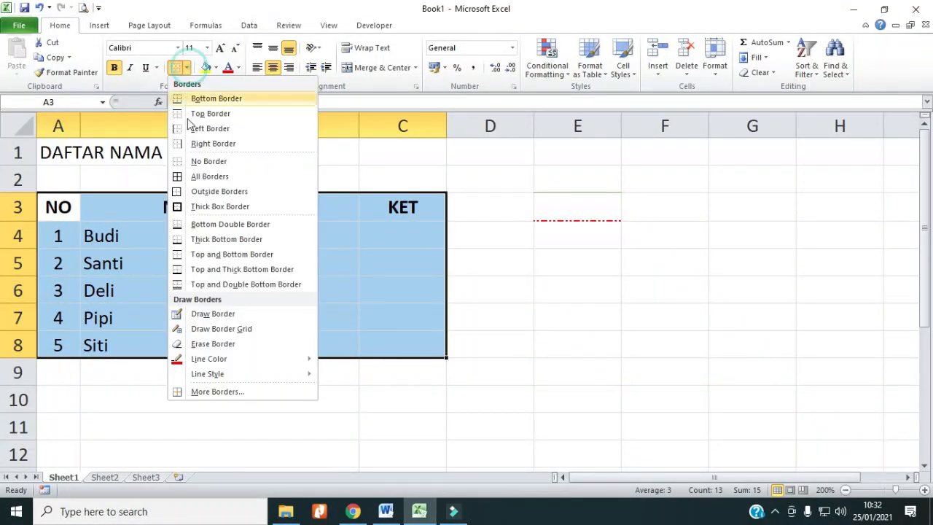
left_click(216, 394)
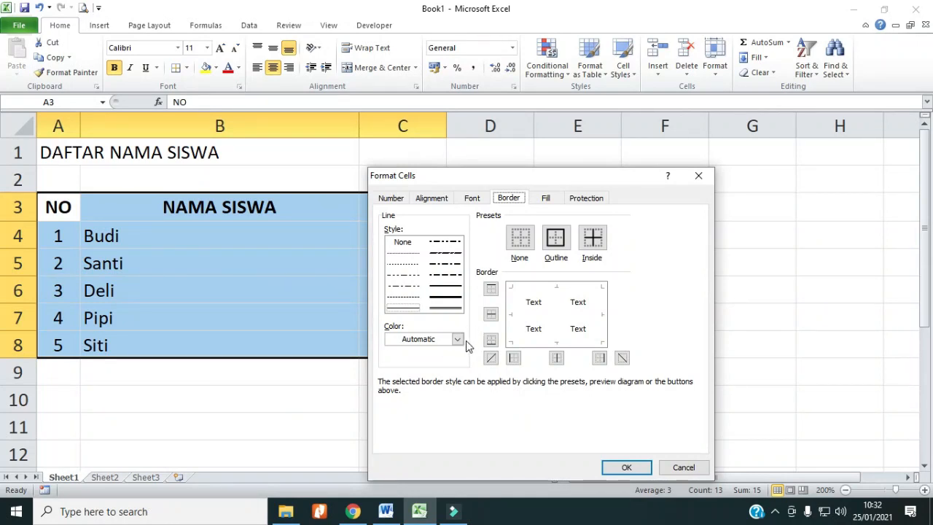
left_click(512, 304)
left_click(602, 304)
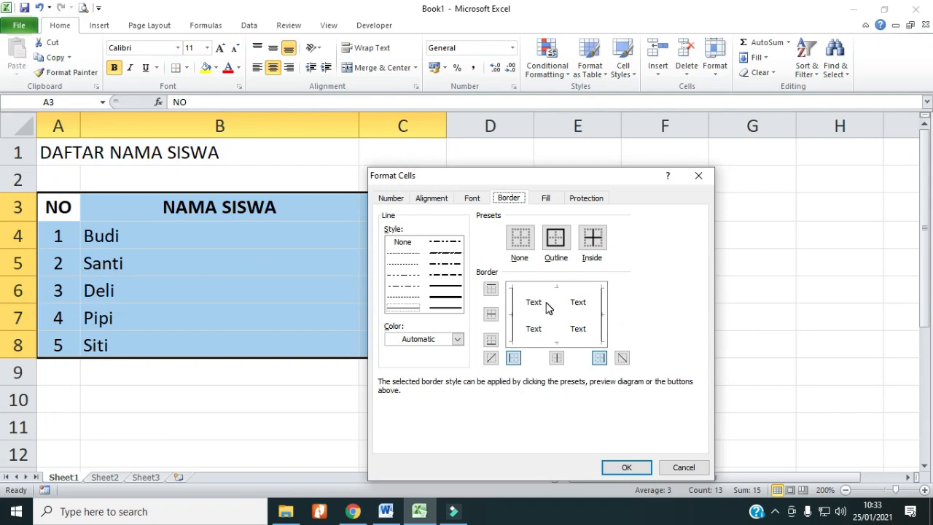
left_click(515, 305)
left_click(600, 310)
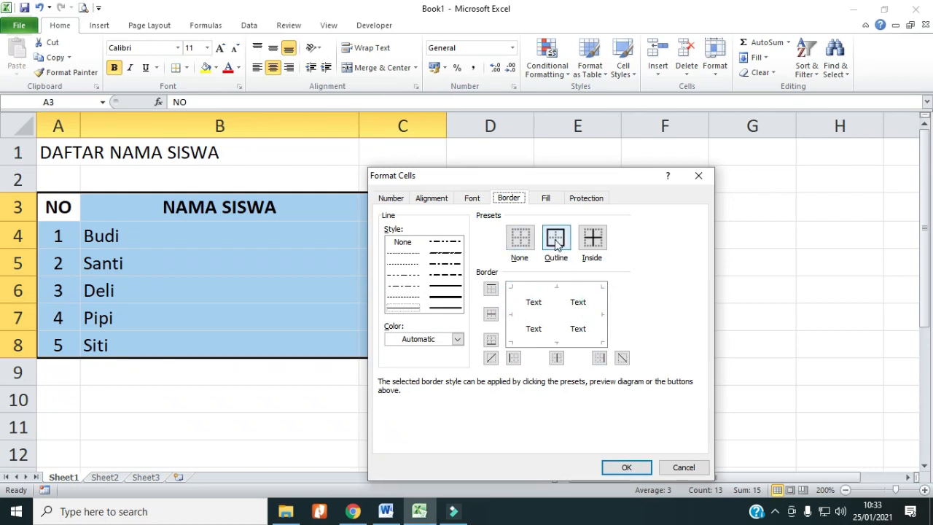
left_click(557, 241)
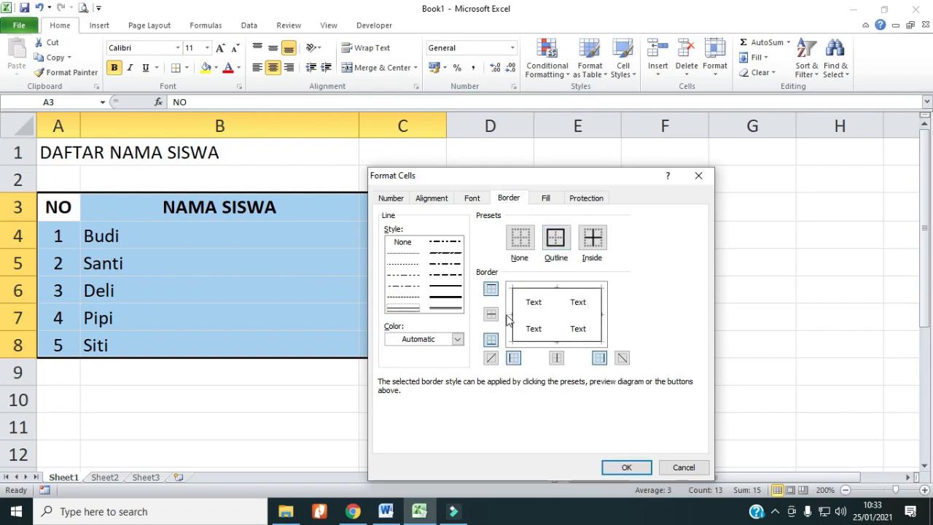
left_click(627, 468)
left_click(562, 353)
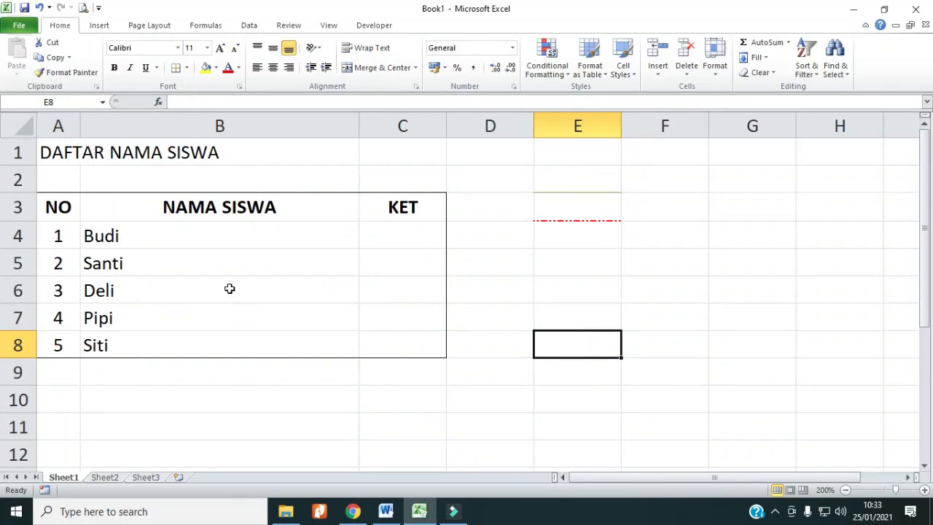
- Undo the outline border and apply the Inside border preset to the table range A3:C8
key("ctrl+z")
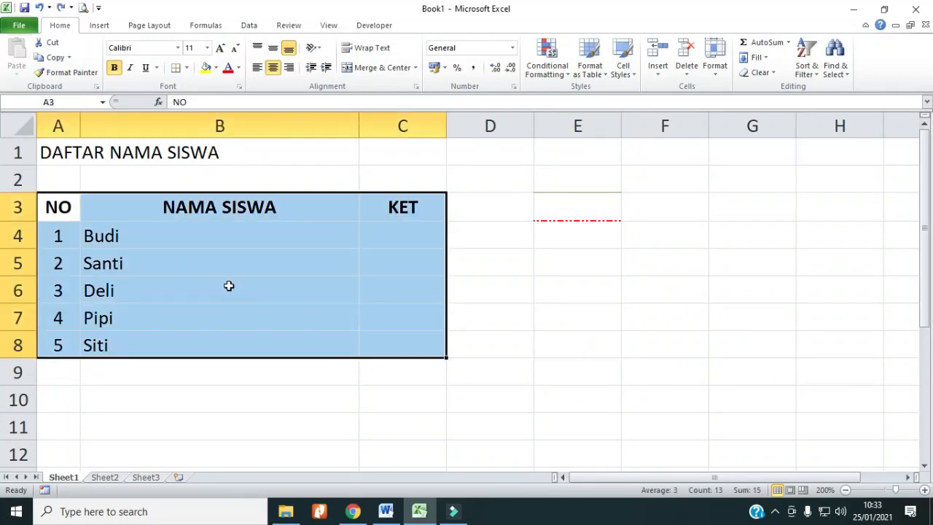
left_click(186, 67)
left_click(243, 391)
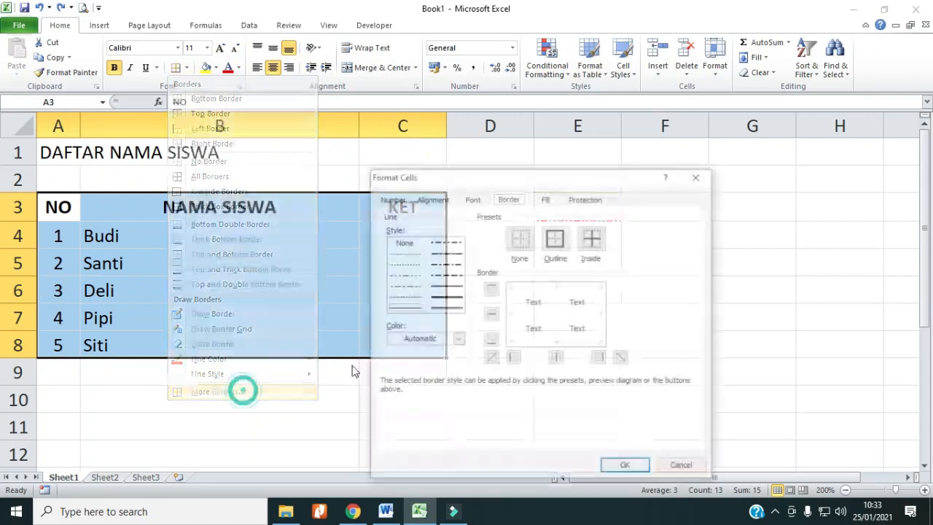
left_click(594, 241)
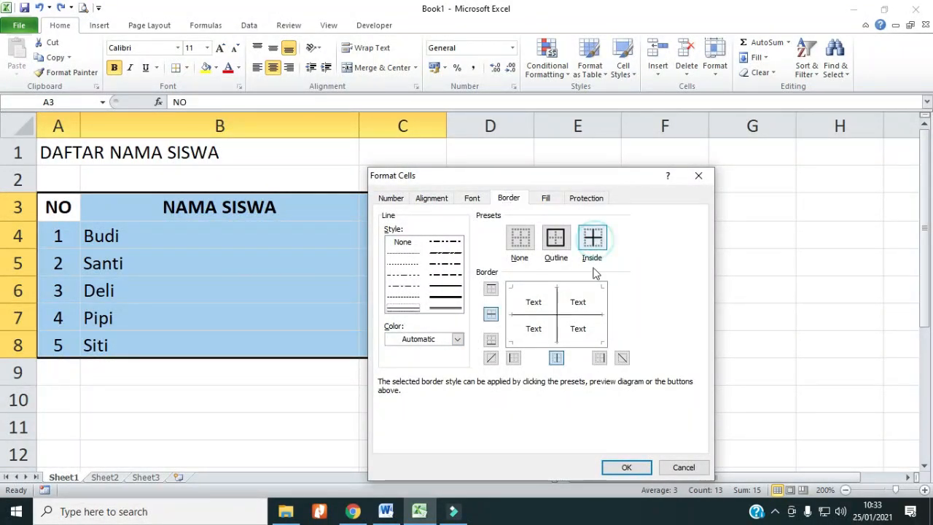
left_click(628, 464)
left_click(570, 321)
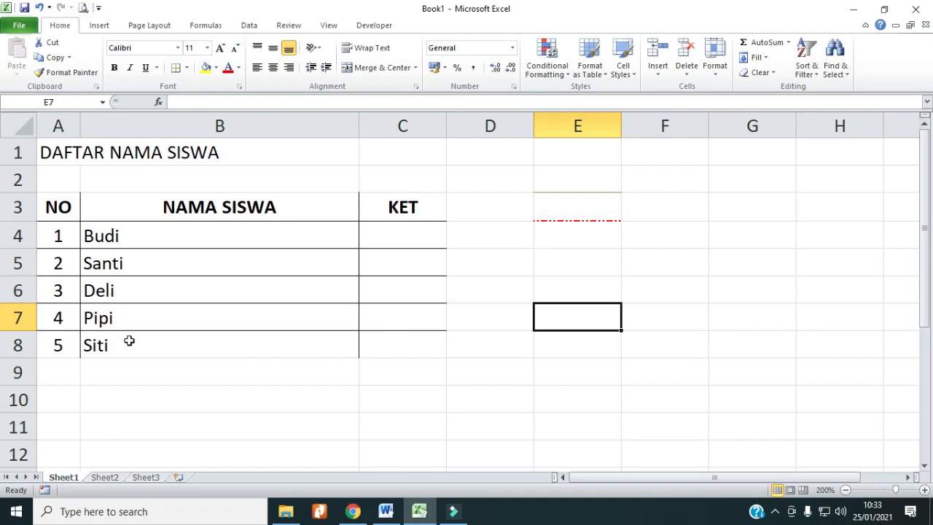
- Look through the line styles and border colours offered in the Format Cells border settings for the range A3:C8
left_click_drag(59, 207, 403, 345)
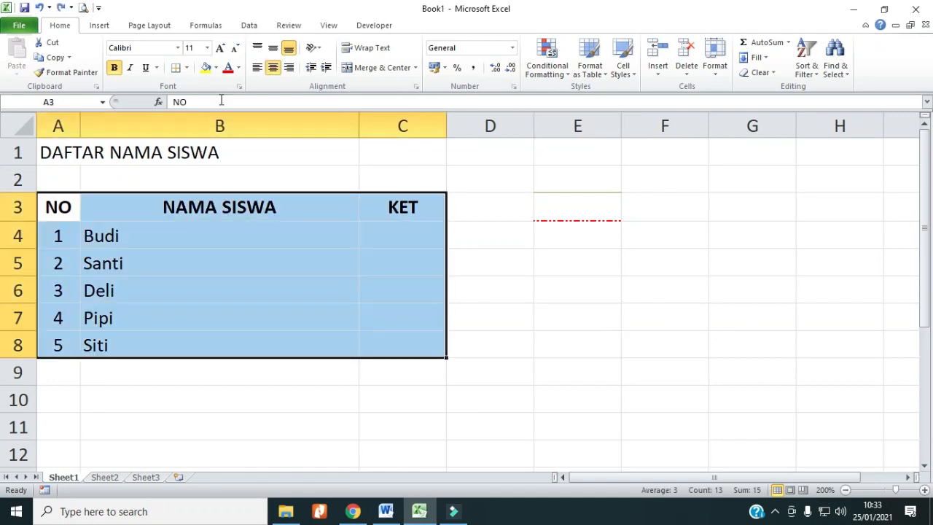
left_click(187, 68)
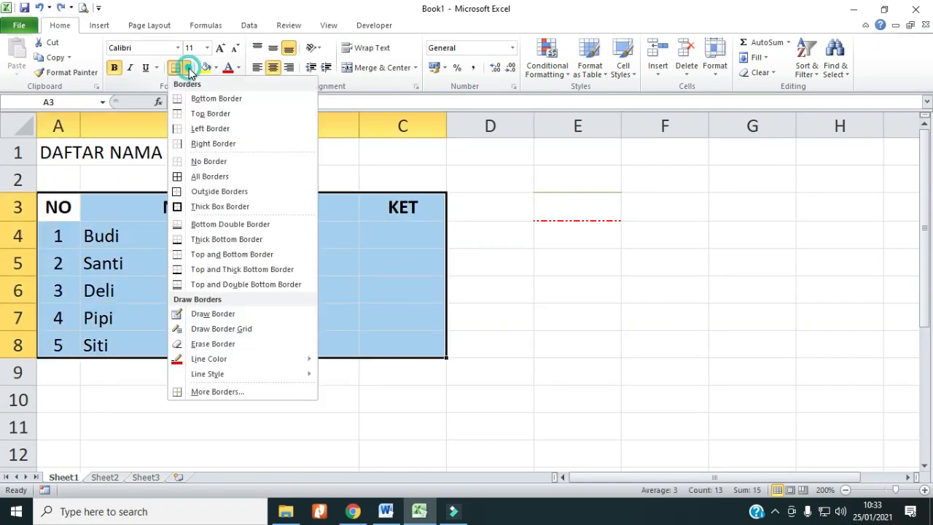
left_click(248, 394)
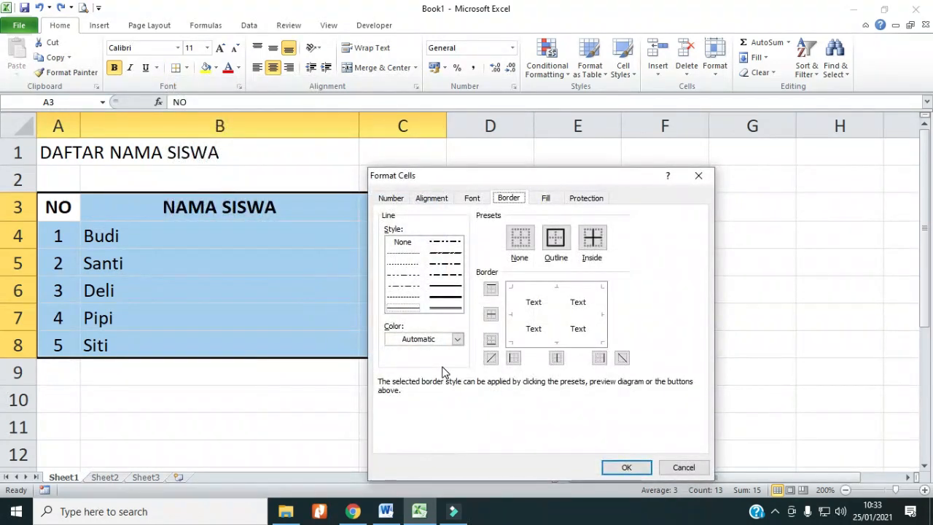
left_click(446, 287)
left_click(445, 264)
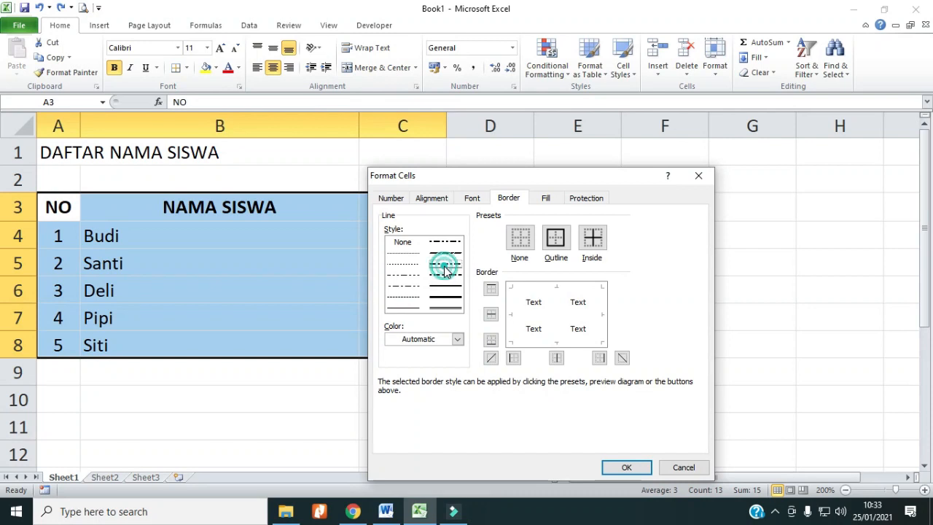
left_click(458, 342)
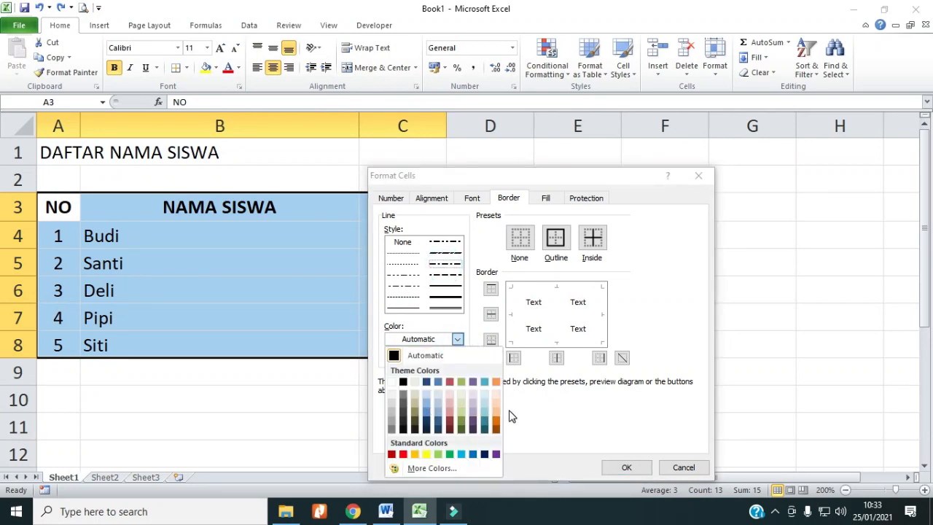
left_click(546, 414)
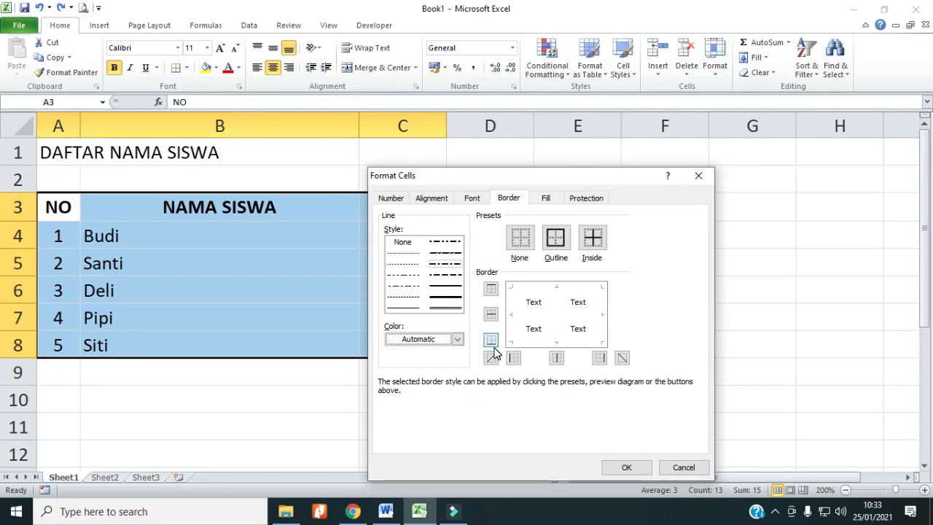
left_click(626, 467)
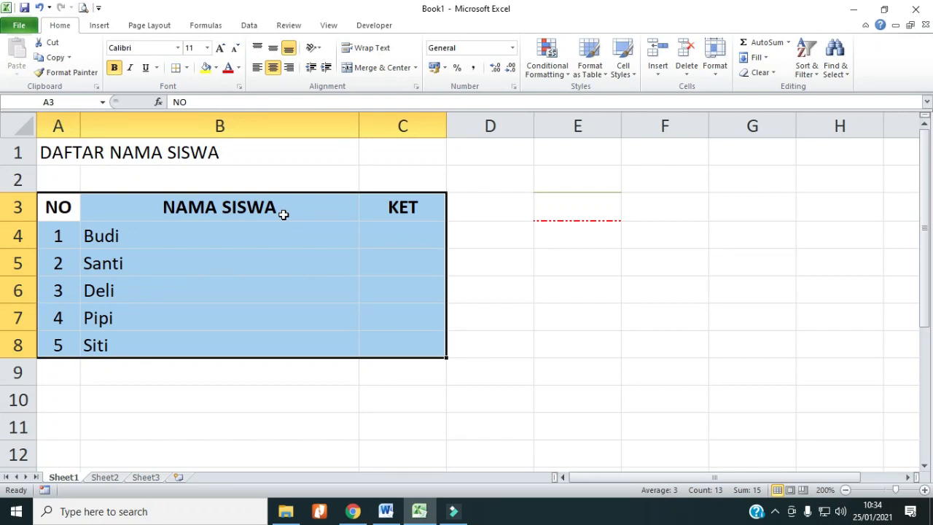
left_click(530, 170)
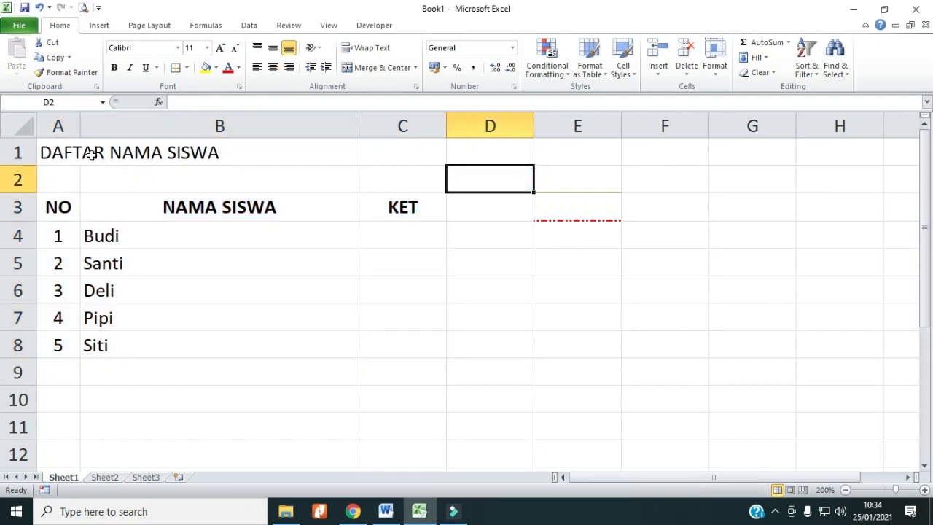
- Merge and center the title DAFTAR NAMA SISWA across cells A1:C1
left_click_drag(66, 149, 327, 156)
left_click(268, 178)
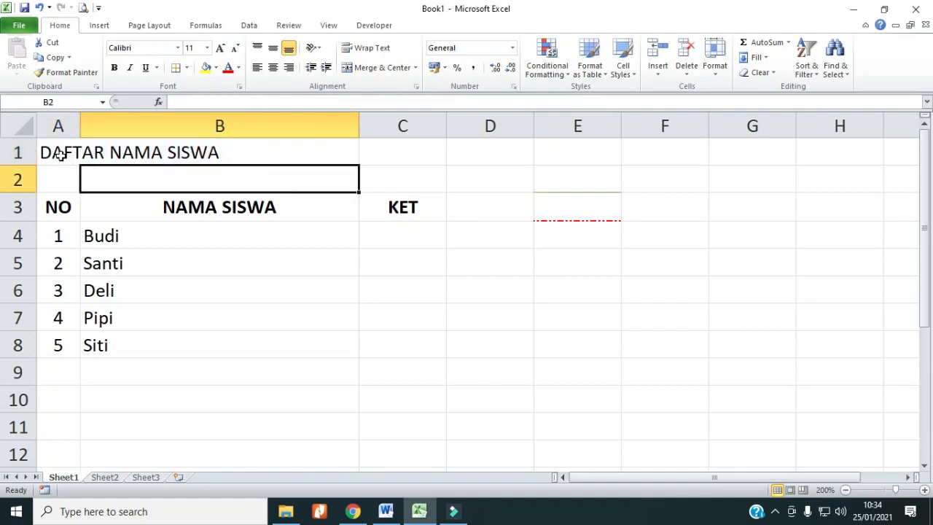
left_click_drag(55, 153, 430, 163)
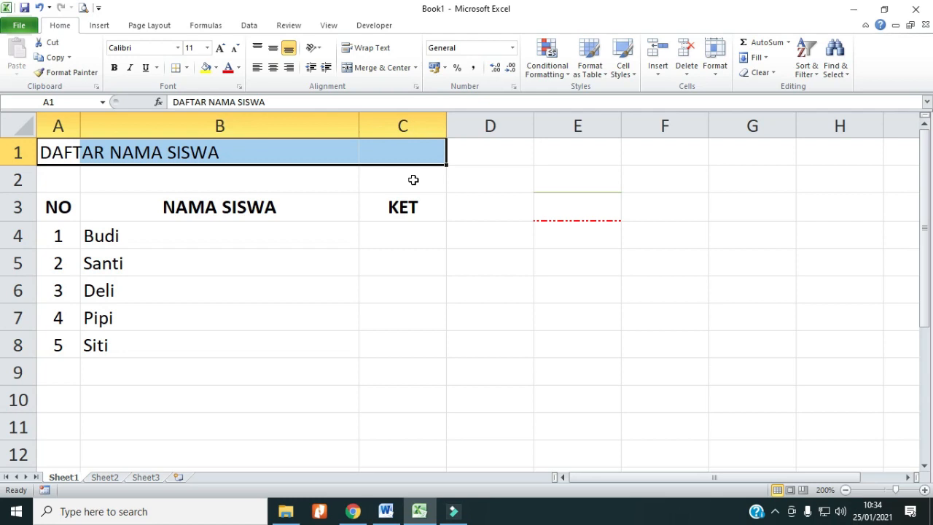
left_click(231, 185)
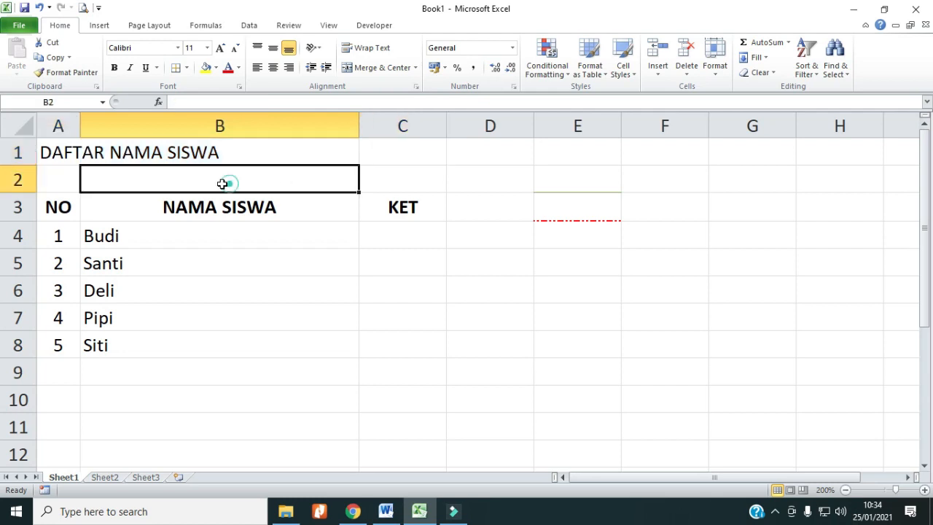
left_click(58, 152)
left_click_drag(58, 152, 395, 157)
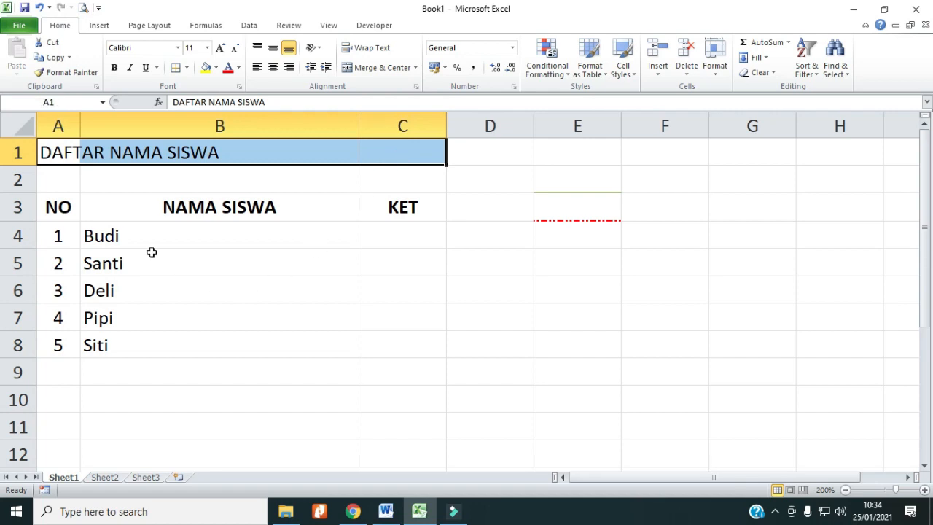
left_click(376, 68)
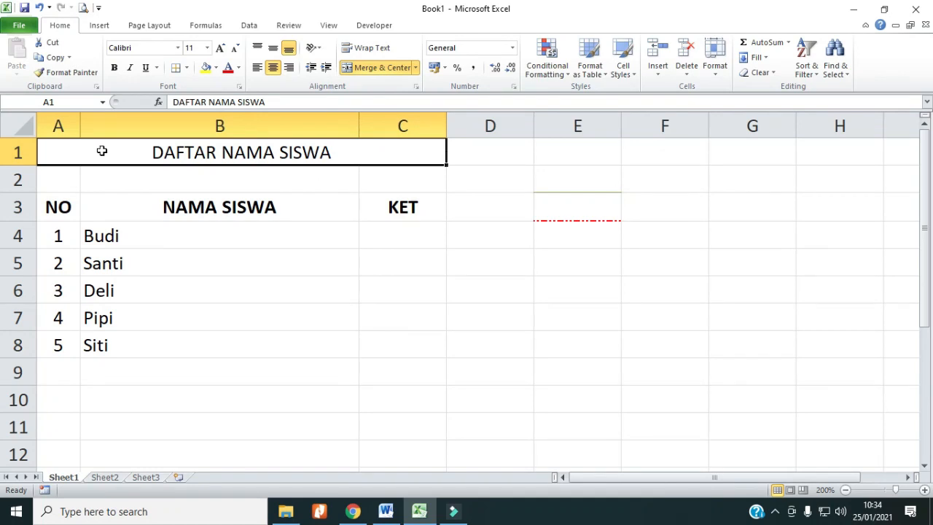
- Apply All Borders to the table range A3:C8 with the current red dash-dot-dot line settings
left_click_drag(65, 208, 395, 343)
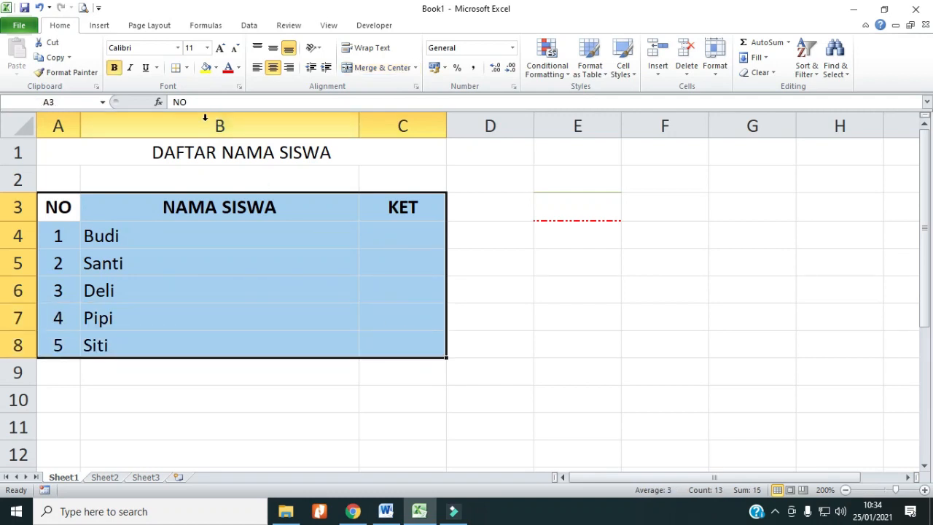
left_click(187, 69)
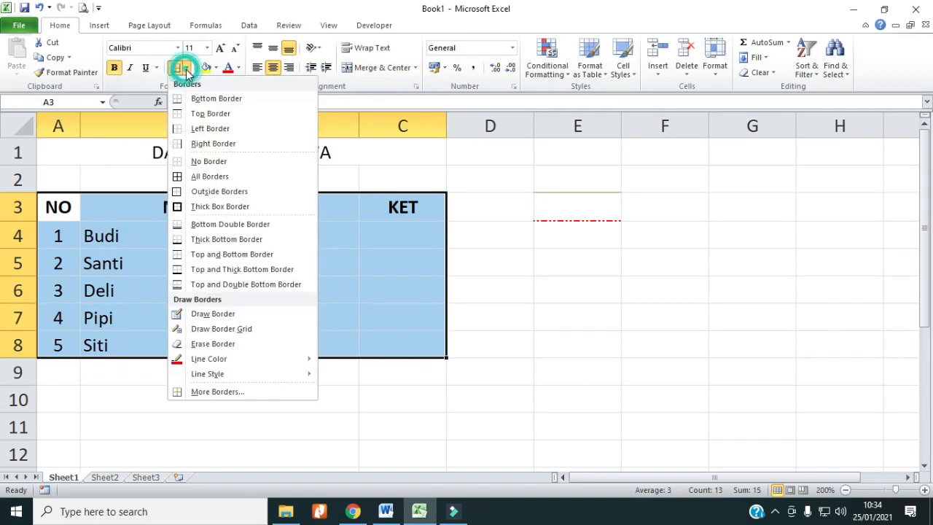
left_click(221, 179)
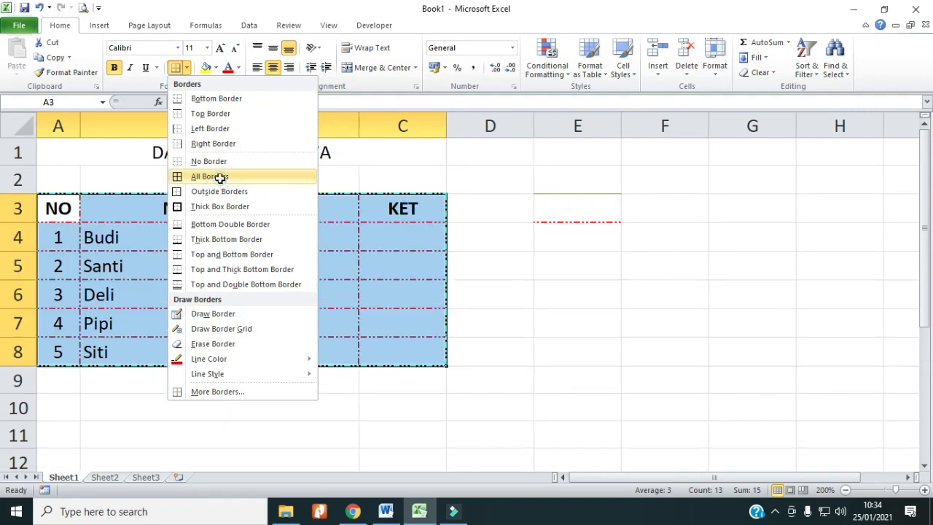
- Set the border line style to thin solid, draw it beneath cell E3 and apply All Borders to the range A3:C8
left_click(188, 69)
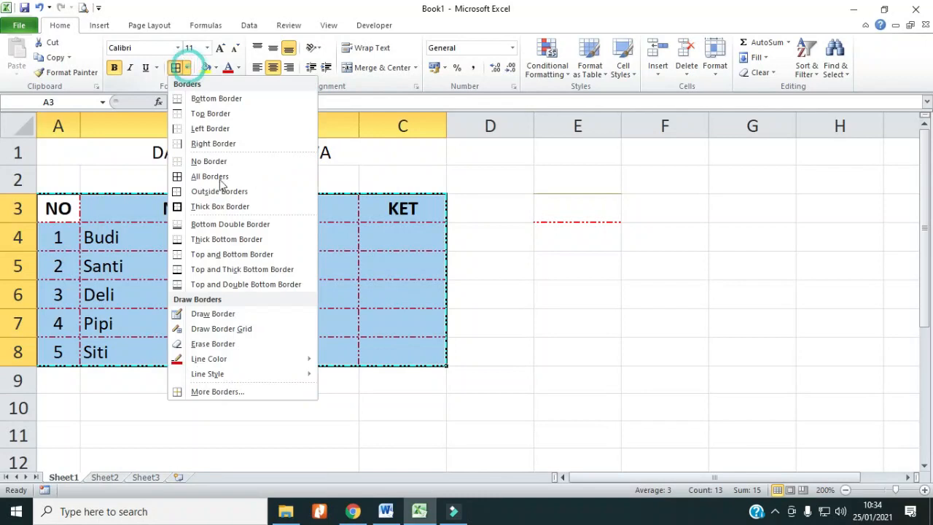
mouse_move(245, 381)
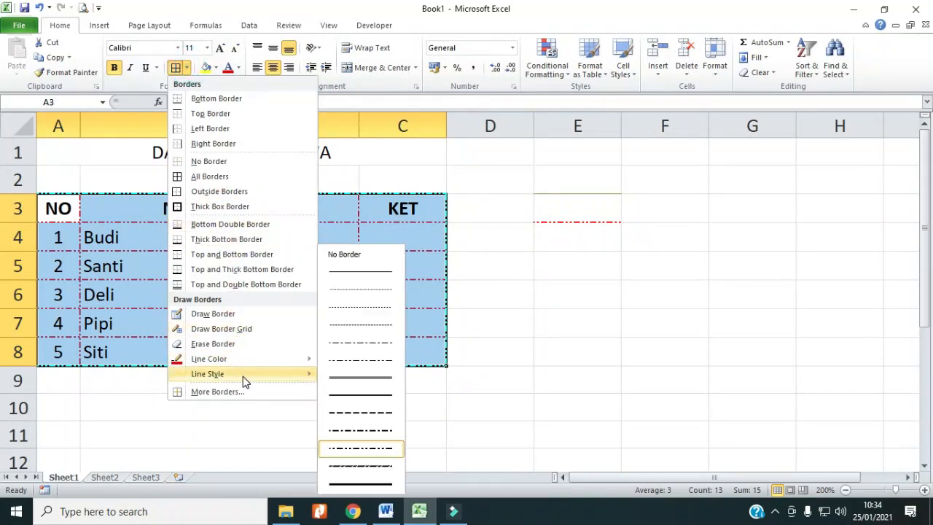
left_click(377, 274)
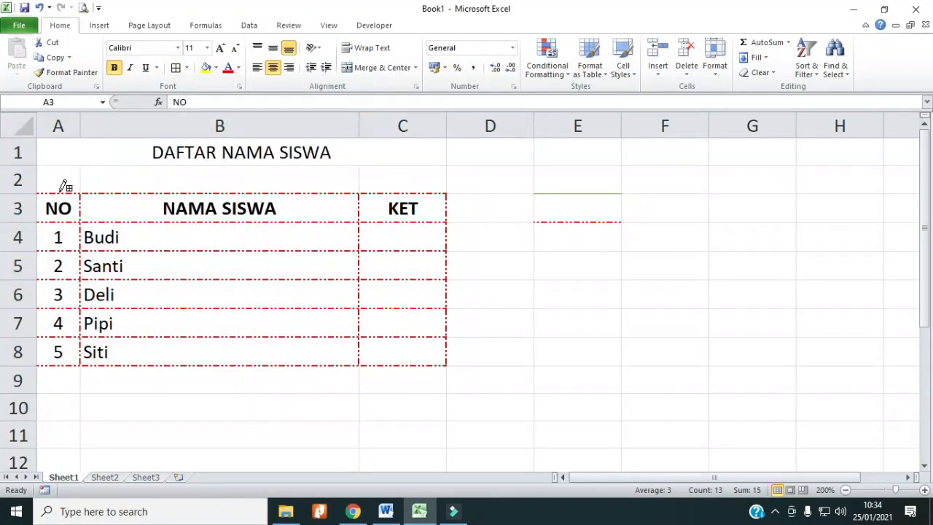
left_click(567, 210)
left_click_drag(75, 195, 408, 353)
left_click(176, 67)
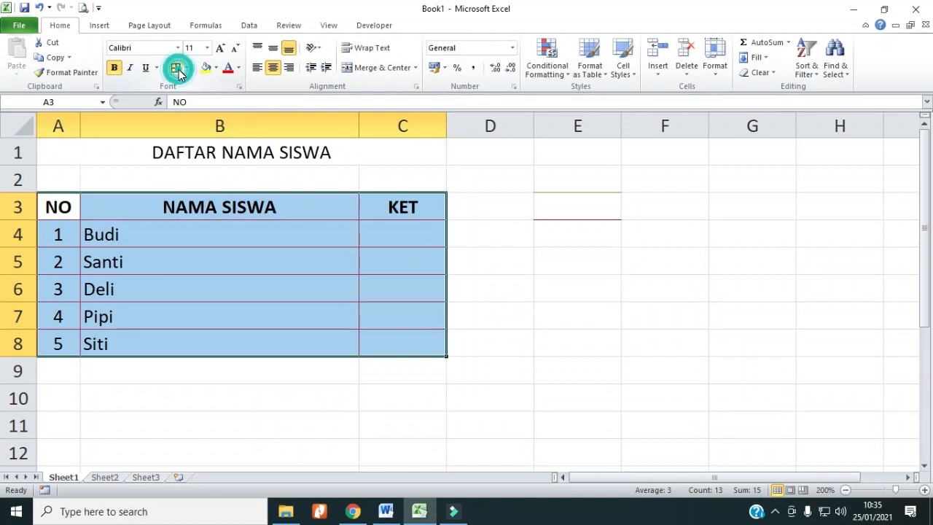
- Set the border line colour to black, draw it beneath cell E3 and reapply All Borders to the range A3:C8
left_click(187, 68)
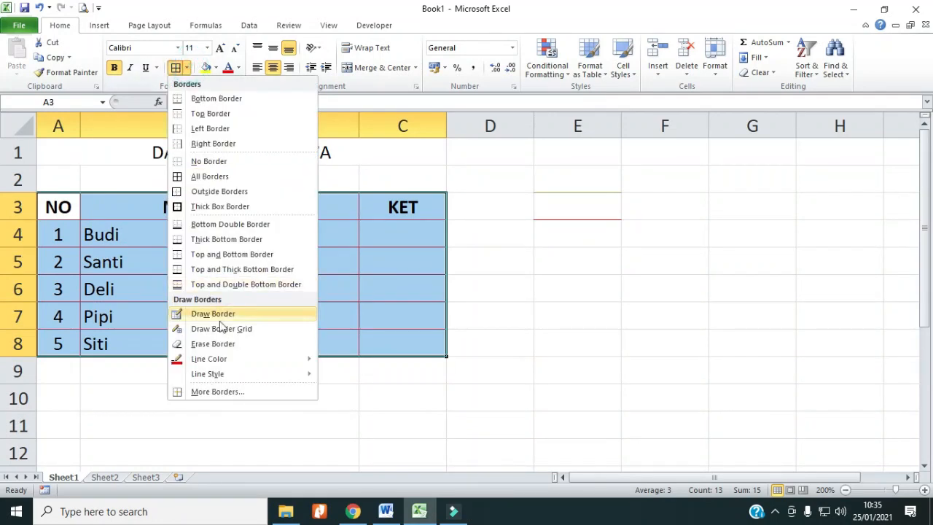
mouse_move(231, 359)
left_click(368, 362)
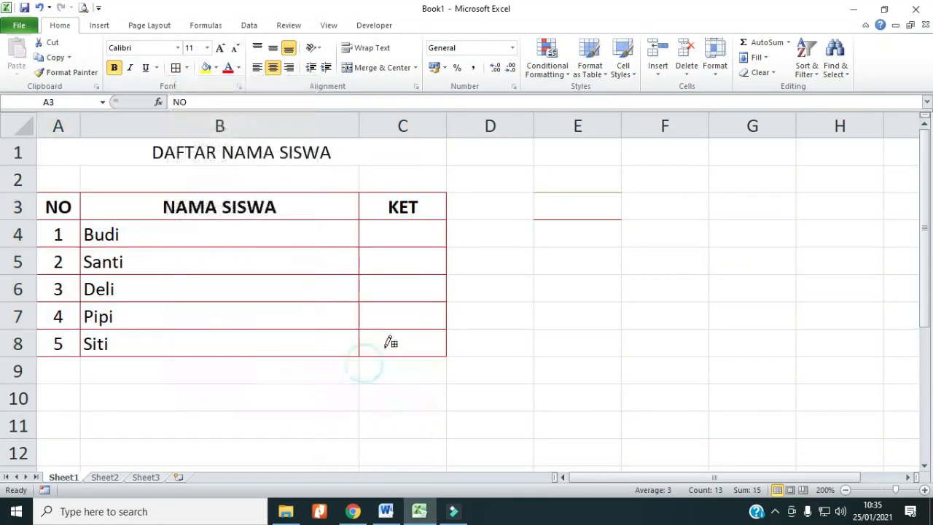
left_click(577, 208)
left_click_drag(70, 204, 413, 344)
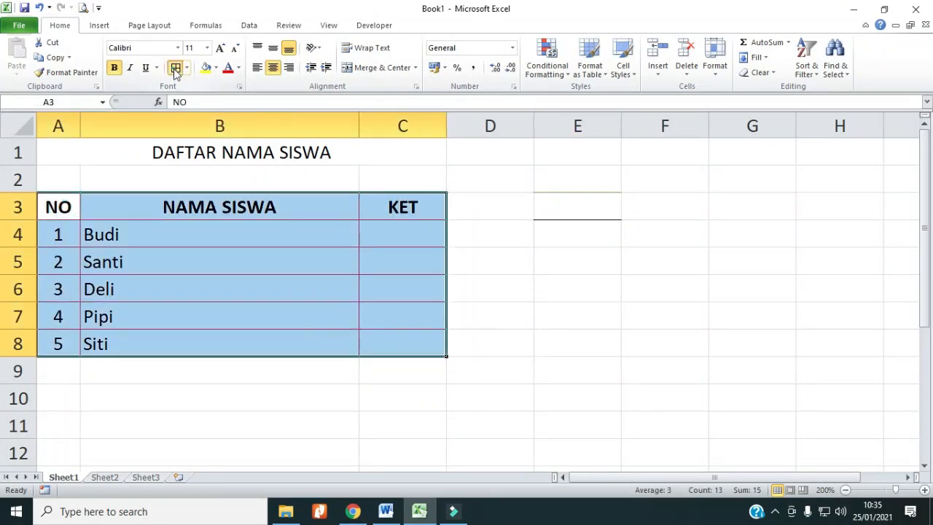
left_click(175, 68)
left_click(592, 213)
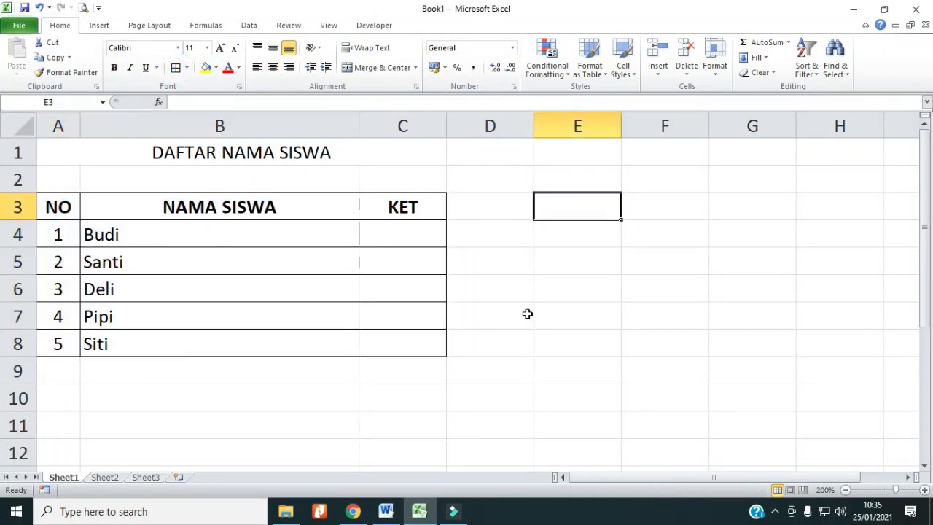